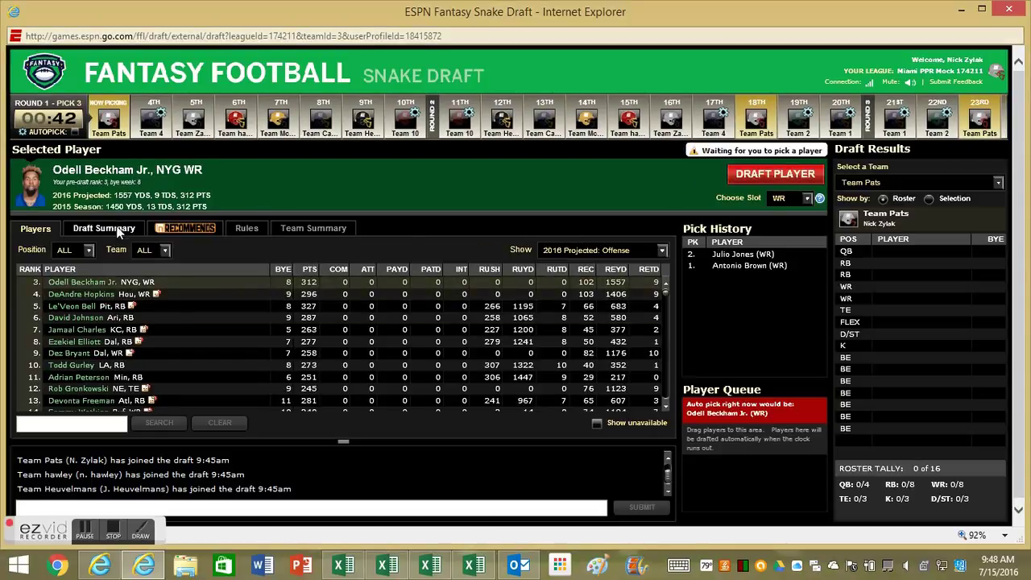
- Draft Odell Beckham Jr. into the WR slot with the round 1 pick
{"action": "left_click", "coordinate": [743, 175]}
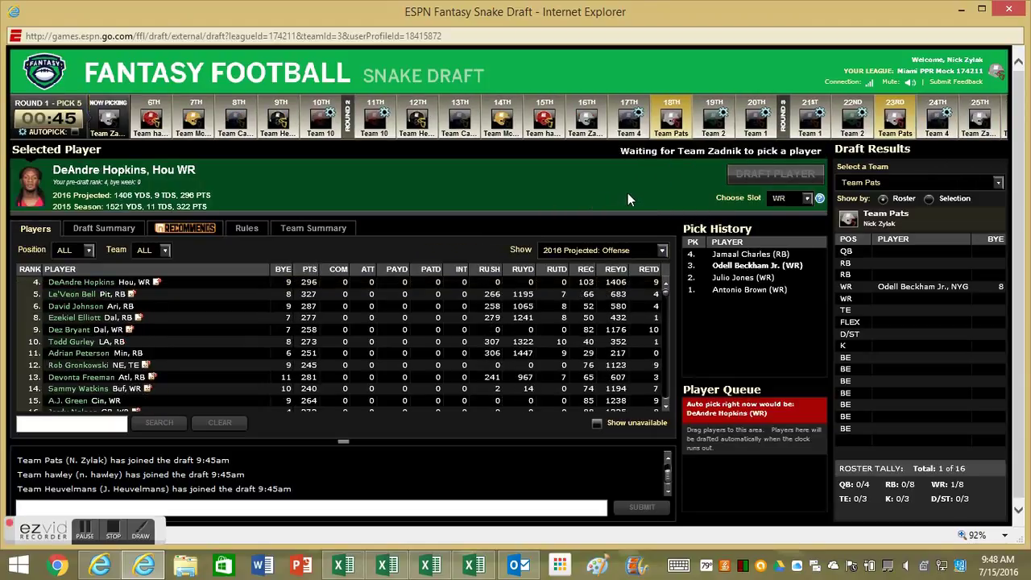
- Look through the 2016 RB, WR, QB and TE rankings workbooks in Excel and return to the ESPN draft window
{"action": "left_click", "coordinate": [355, 567]}
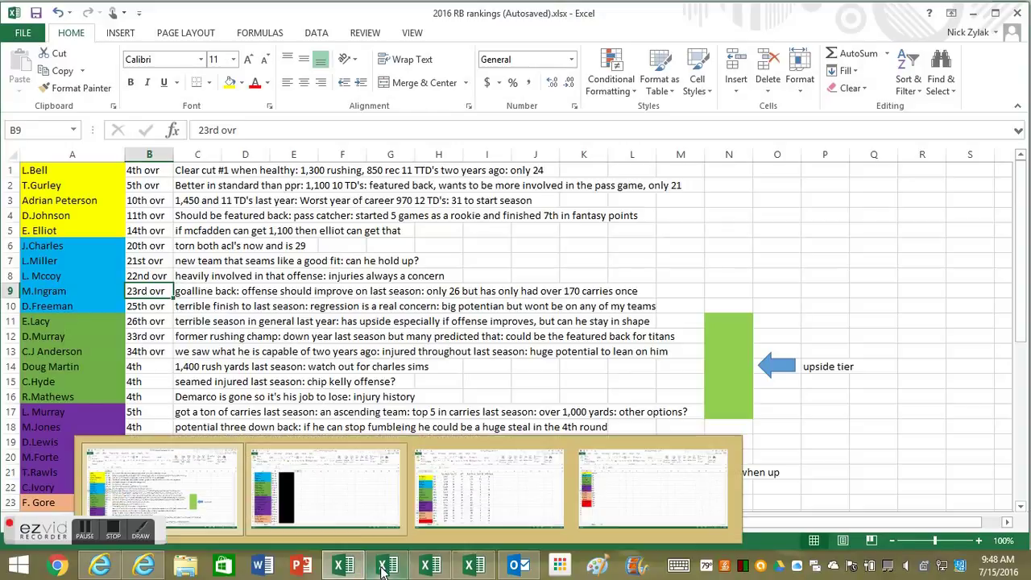
{"action": "left_click", "coordinate": [363, 522]}
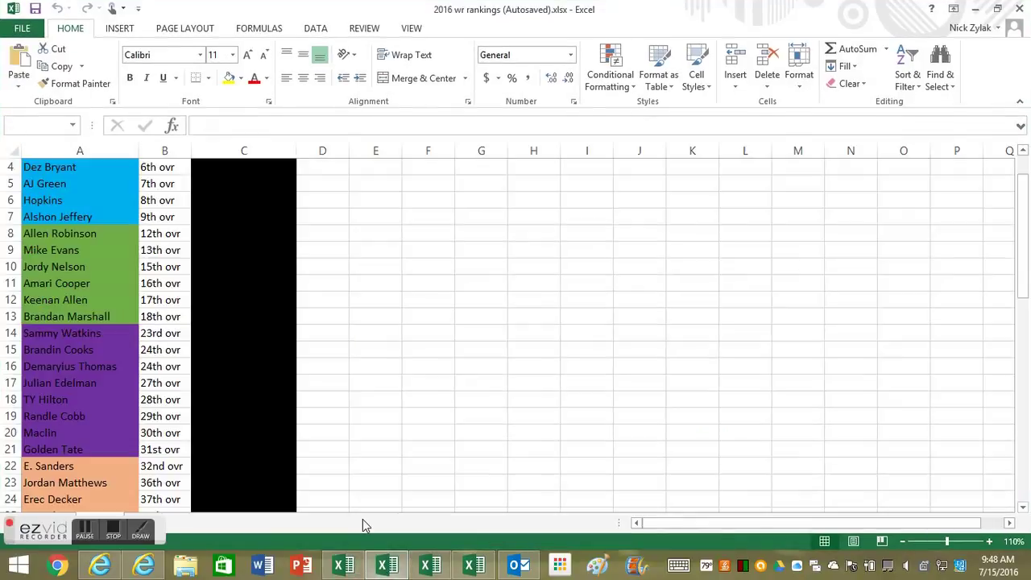
{"action": "left_click", "coordinate": [408, 570]}
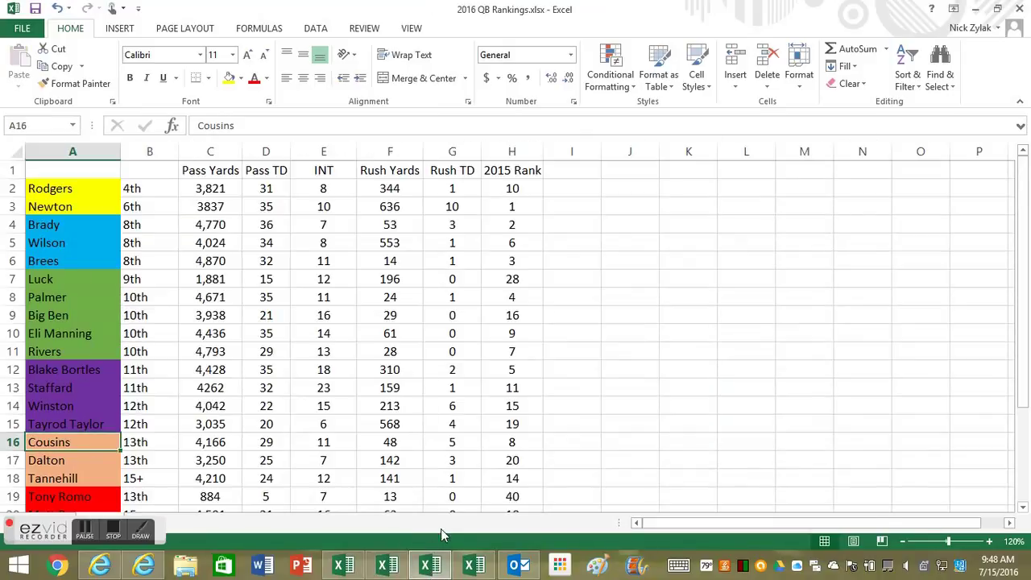
{"action": "left_click", "coordinate": [465, 568]}
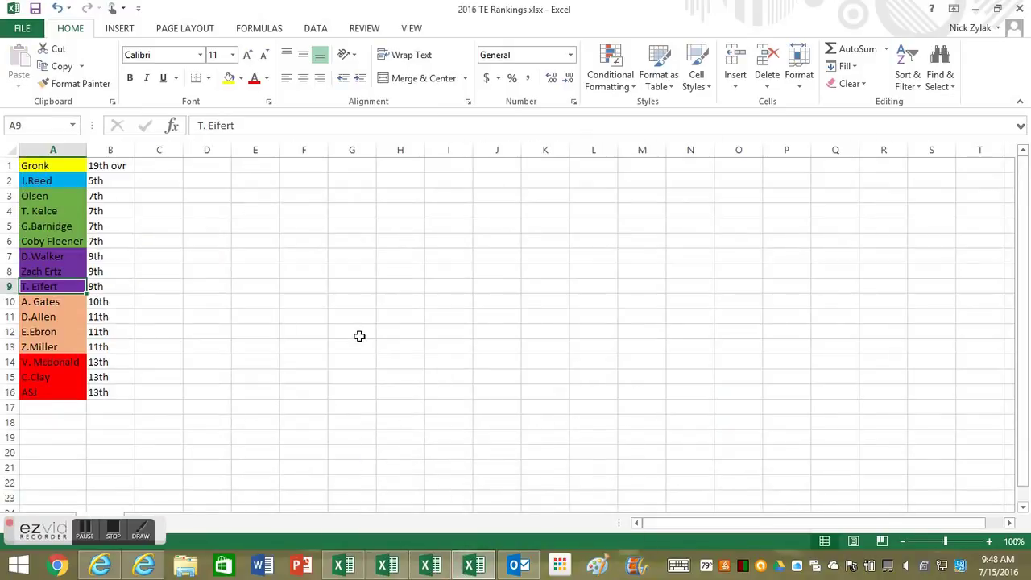
{"action": "left_click", "coordinate": [477, 565]}
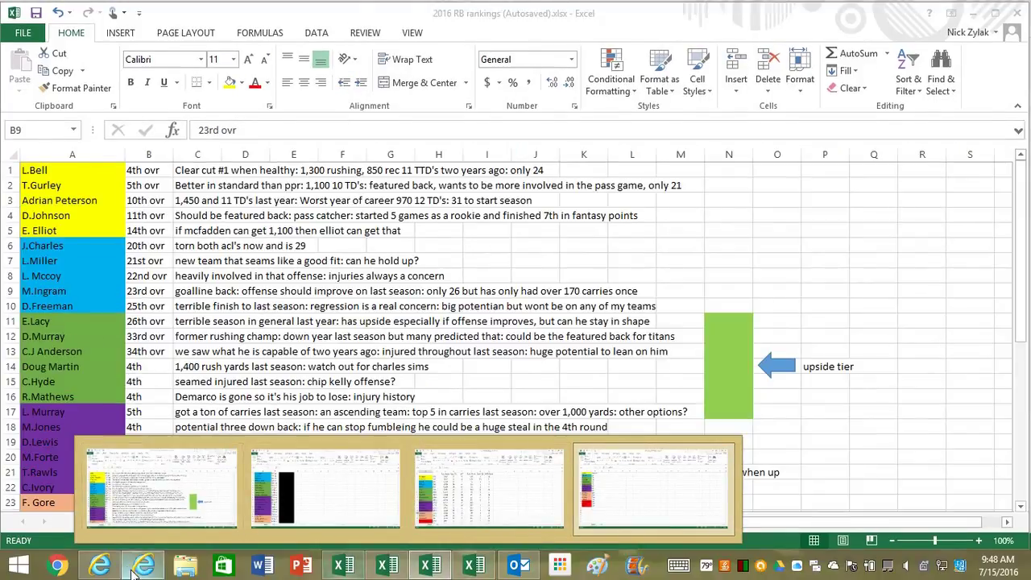
{"action": "left_click", "coordinate": [143, 566]}
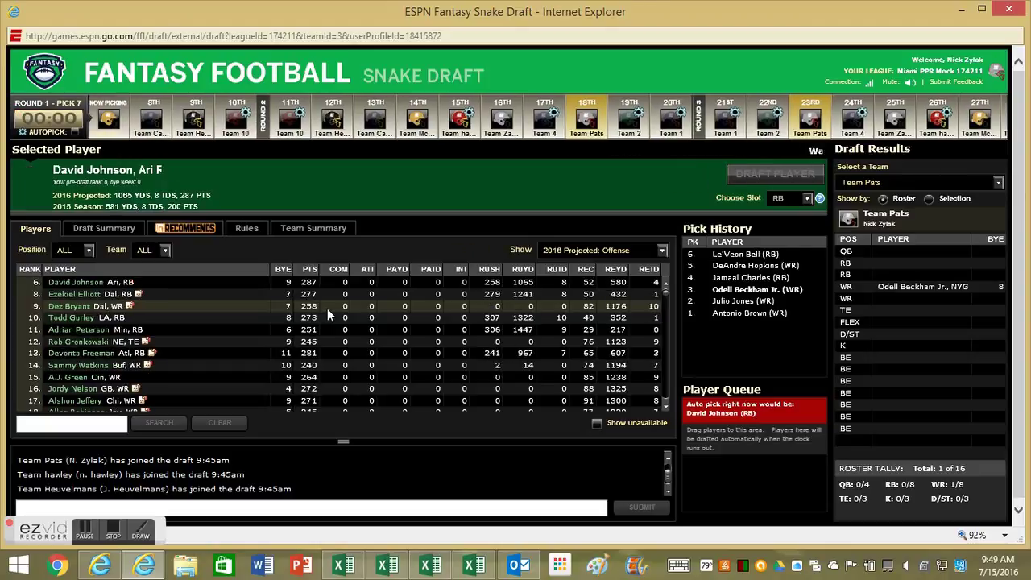
- Filter the available players by RB and by WR to review both positions
{"action": "left_click", "coordinate": [72, 250]}
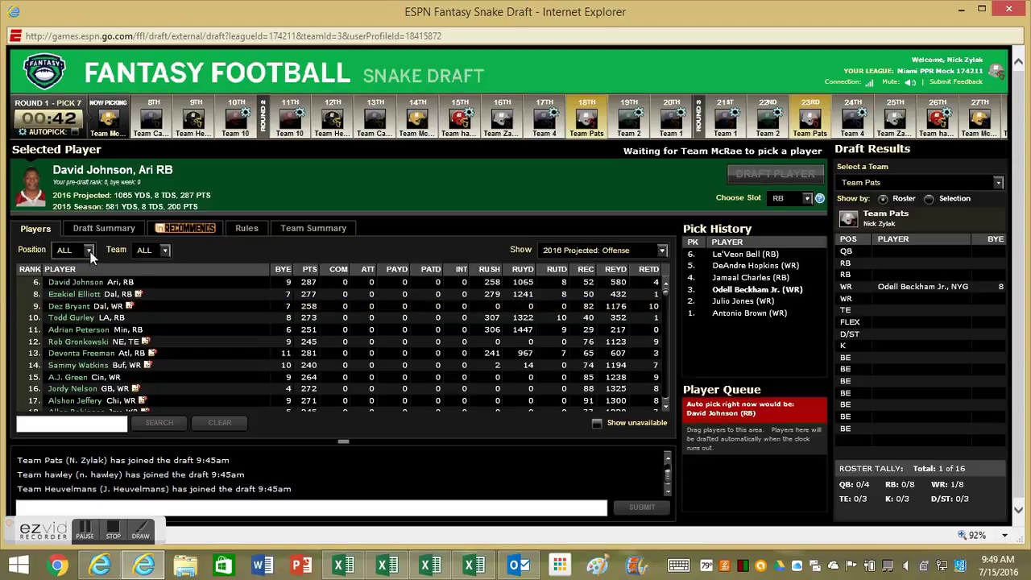
{"action": "left_click", "coordinate": [59, 298]}
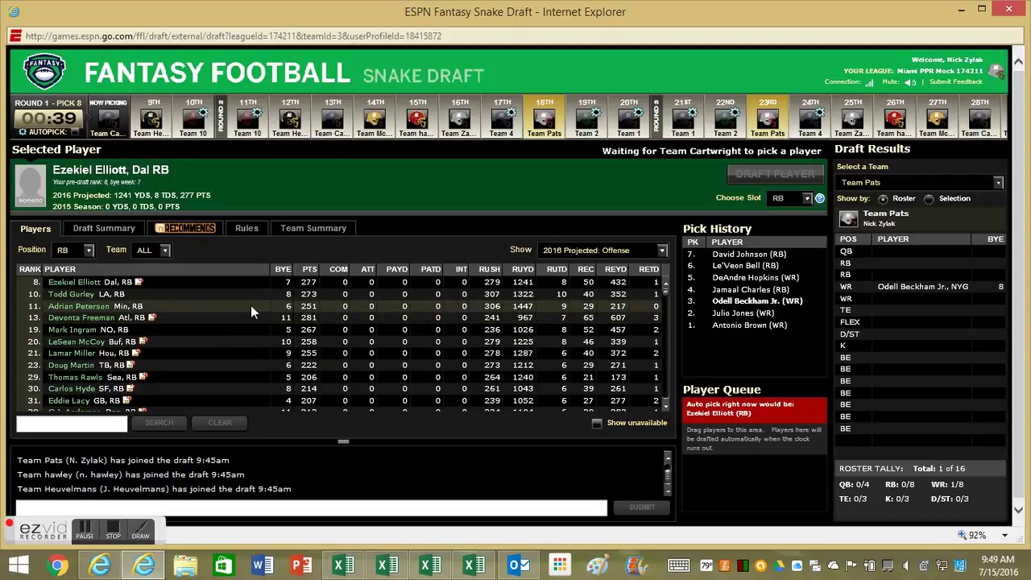
{"action": "left_click", "coordinate": [83, 250]}
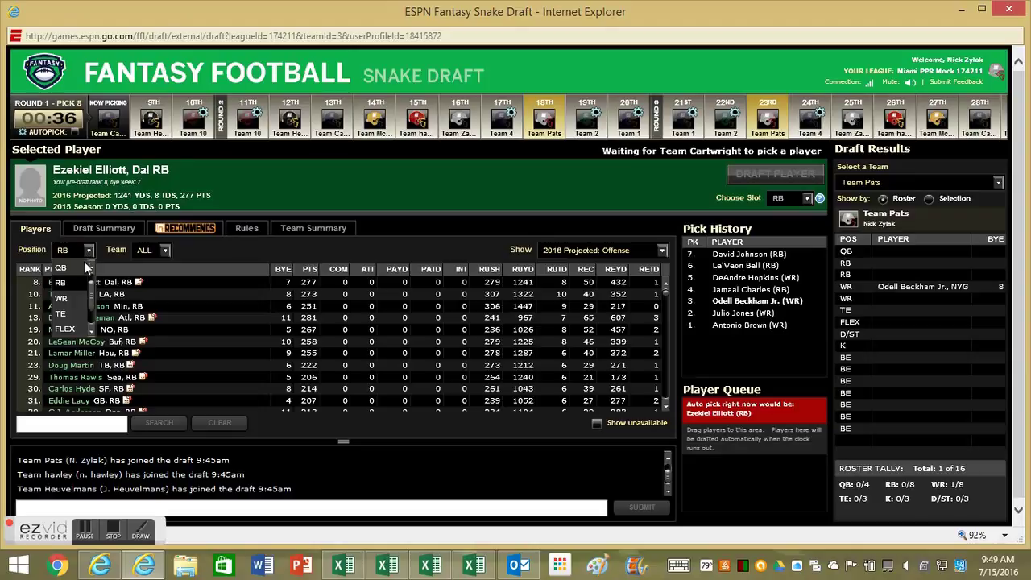
{"action": "left_click", "coordinate": [62, 298]}
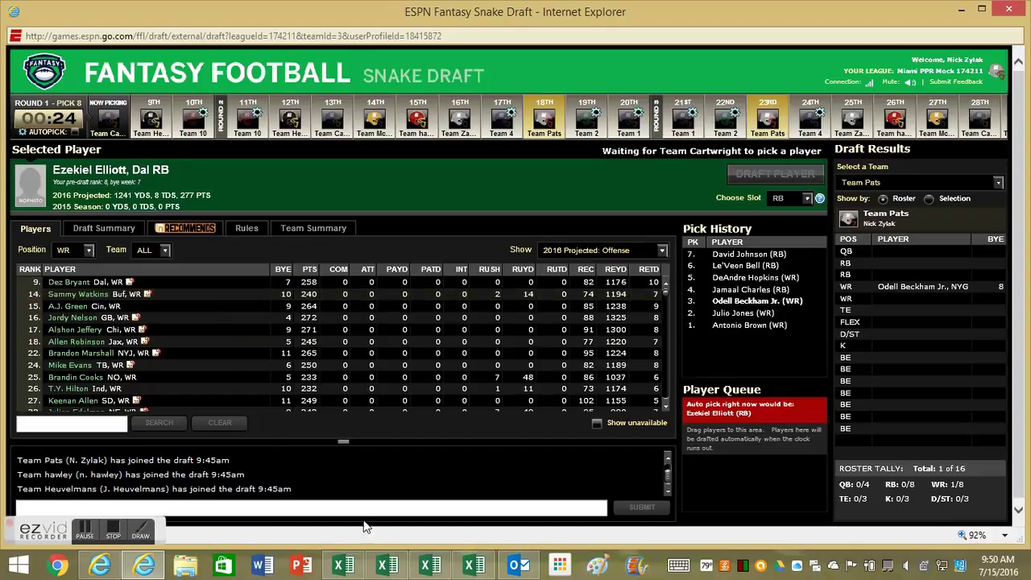
- Check Sammy Watkins's overall rank in the 2016 WR rankings workbook and return to the draft window
{"action": "left_click", "coordinate": [387, 565]}
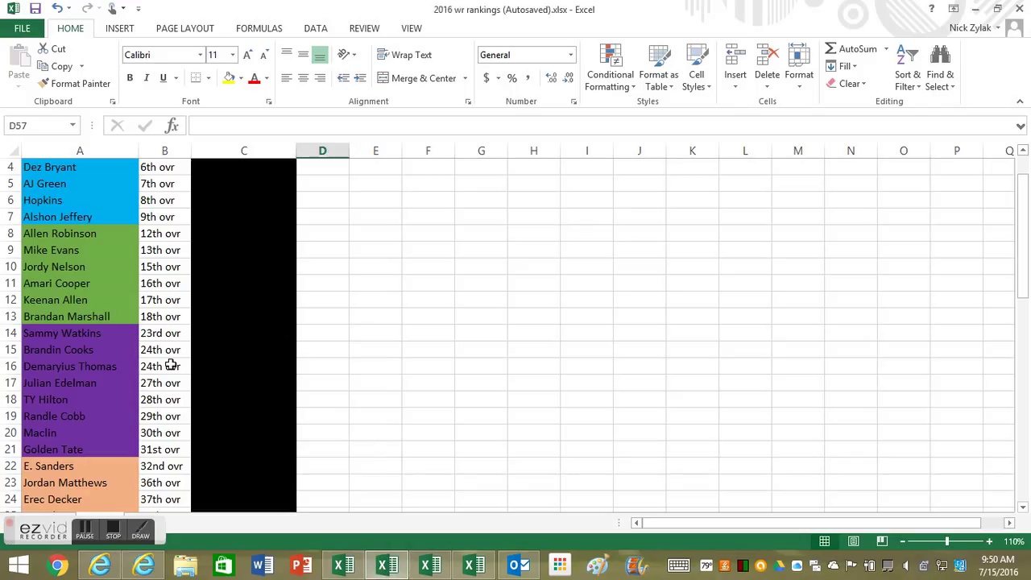
{"action": "left_click", "coordinate": [174, 333]}
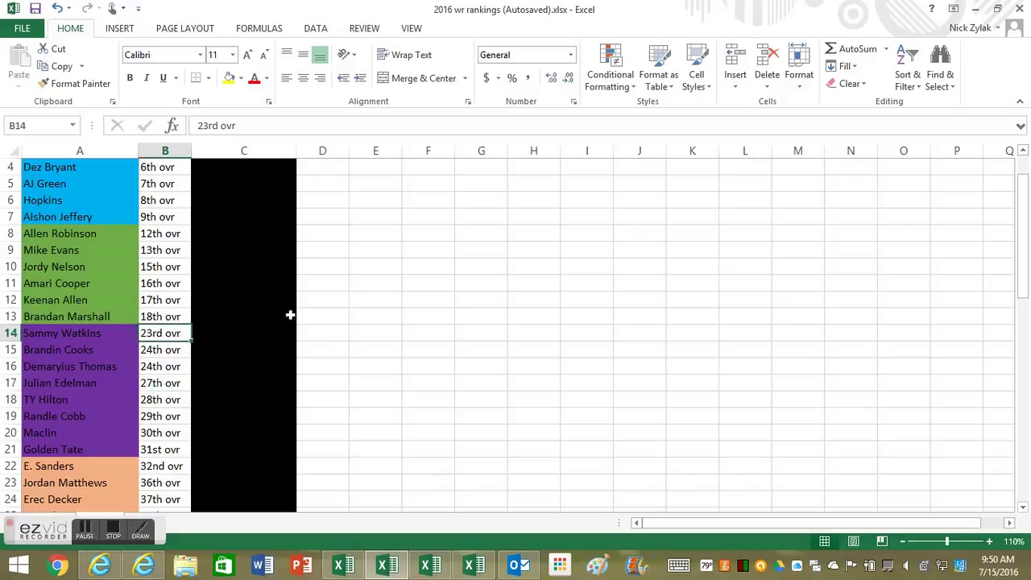
{"action": "left_click", "coordinate": [976, 8]}
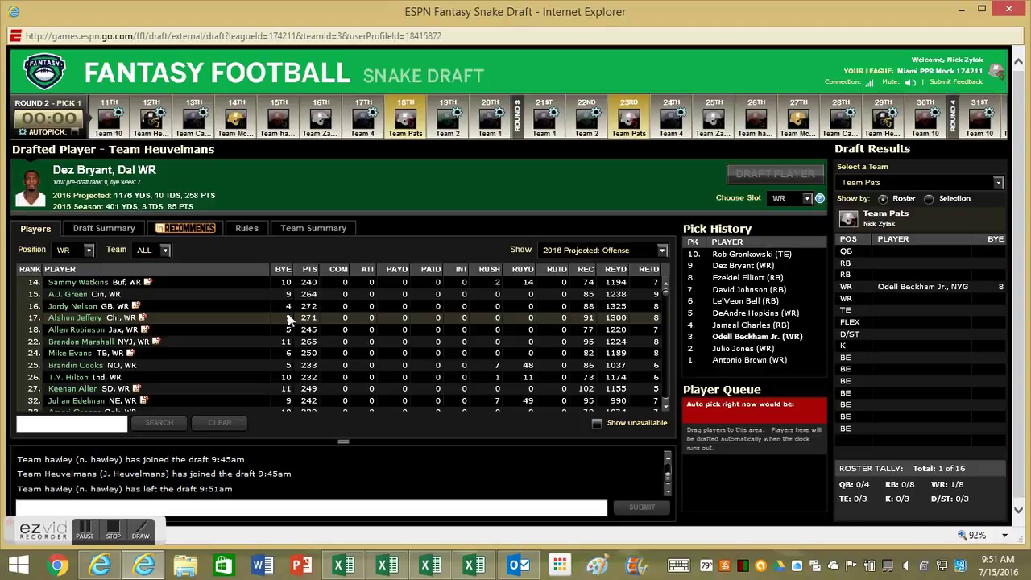
- Review the available players at all positions and at RB, and bring up Mark Ingram's projections
{"action": "left_click", "coordinate": [64, 250]}
{"action": "left_click", "coordinate": [94, 269]}
{"action": "left_click", "coordinate": [78, 272]}
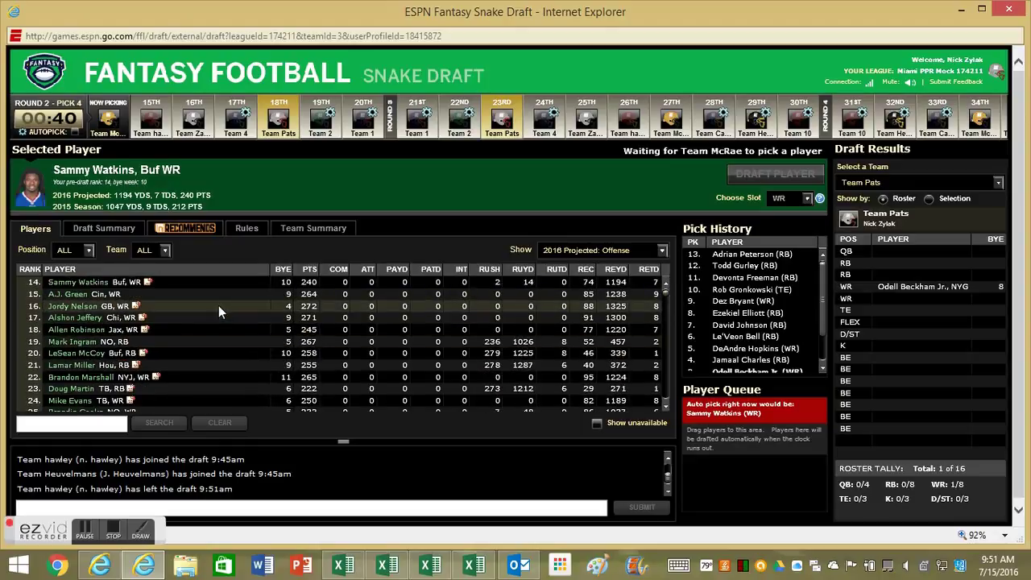
{"action": "left_click", "coordinate": [79, 250]}
{"action": "left_click", "coordinate": [72, 295]}
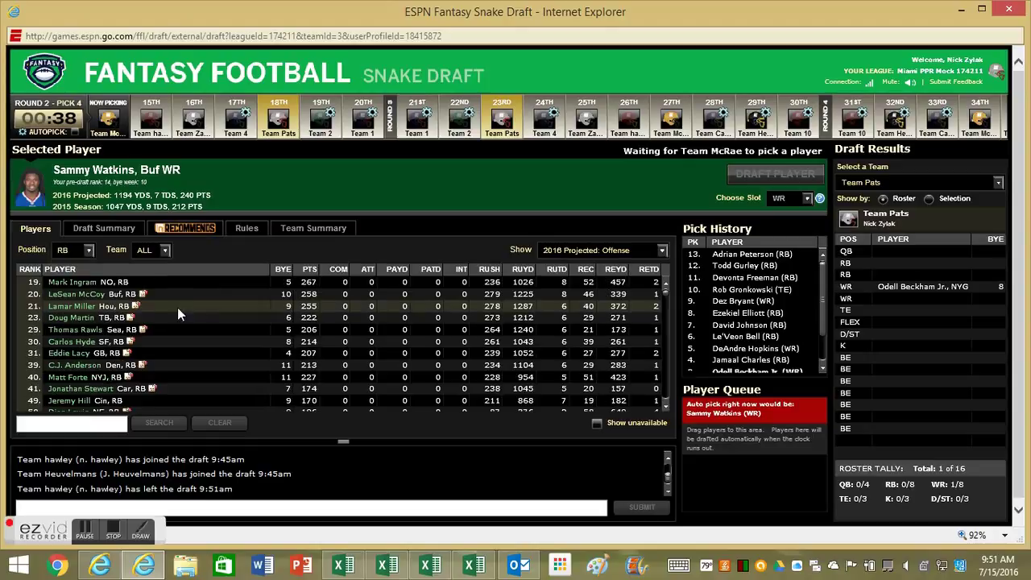
{"action": "left_click", "coordinate": [200, 293]}
{"action": "left_click", "coordinate": [209, 283]}
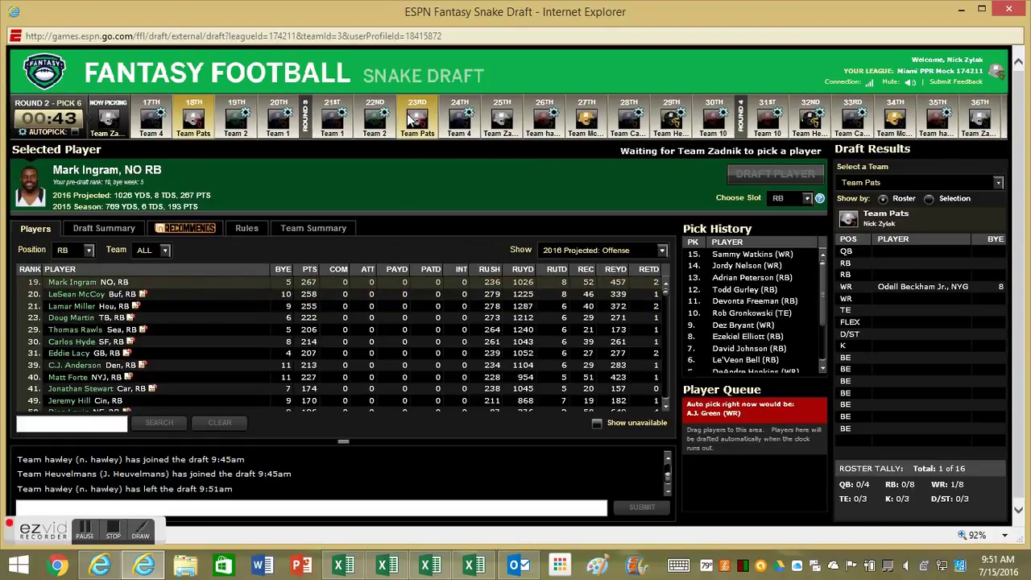
- Filter the available players to WR and bring up A.J. Green's projections
{"action": "left_click", "coordinate": [79, 250]}
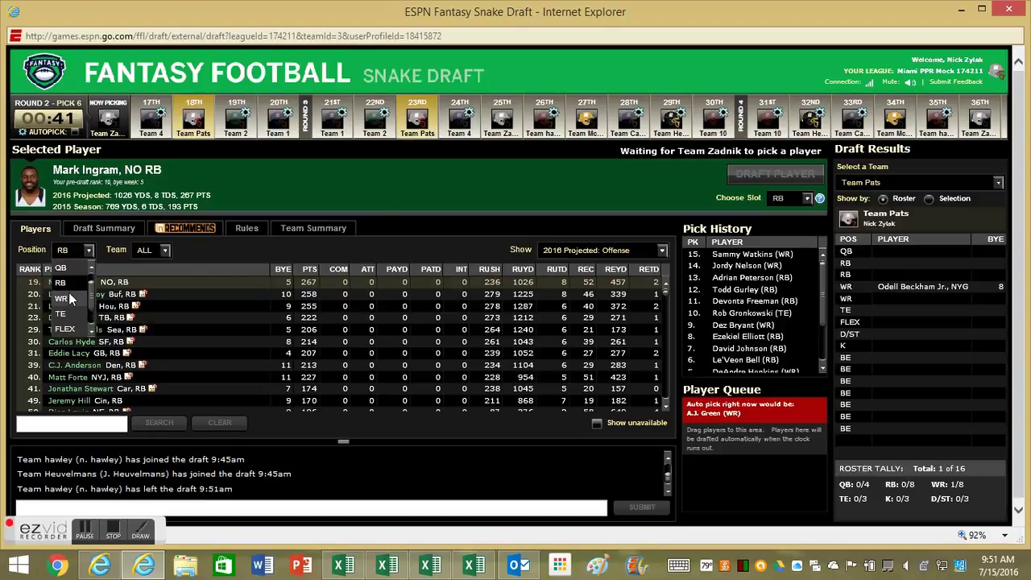
{"action": "left_click", "coordinate": [68, 296]}
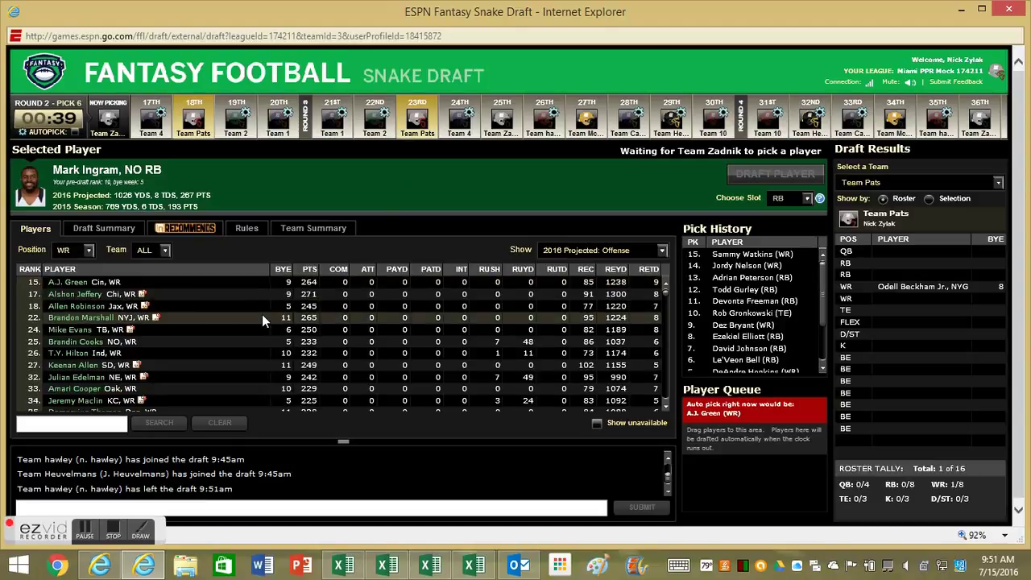
{"action": "left_click", "coordinate": [272, 281]}
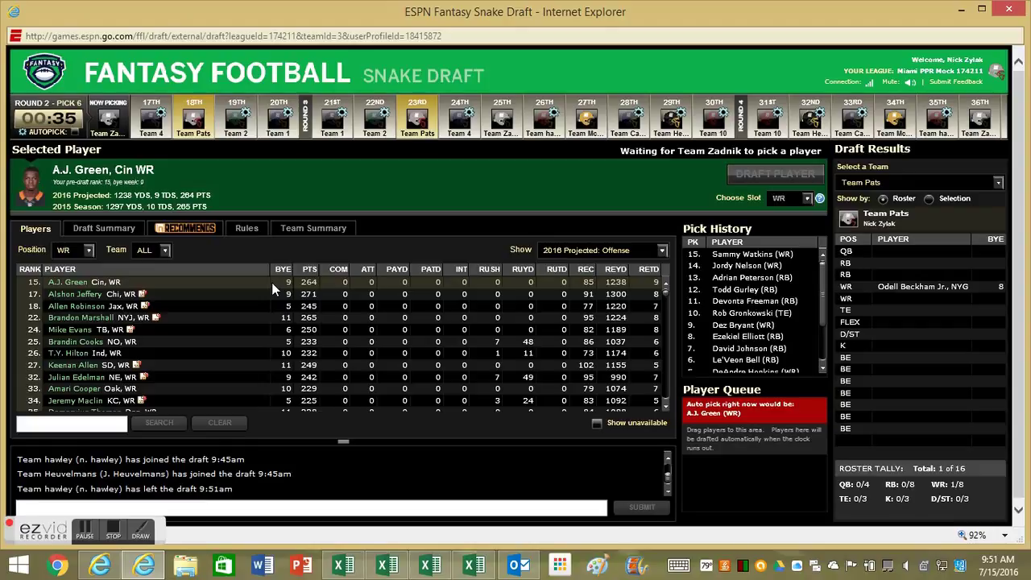
- Review the available players at all positions, and narrow the list back to WR
{"action": "left_click", "coordinate": [72, 250]}
{"action": "scroll", "coordinate": [91, 274], "scroll_direction": "up", "scroll_amount": 1}
{"action": "left_click", "coordinate": [73, 270]}
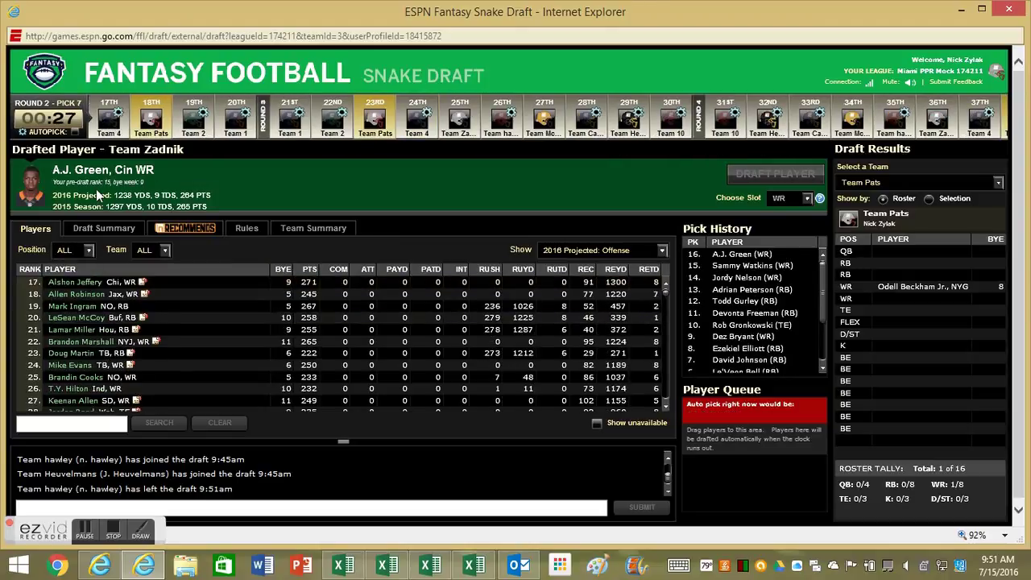
{"action": "left_click", "coordinate": [81, 254]}
{"action": "left_click", "coordinate": [70, 311]}
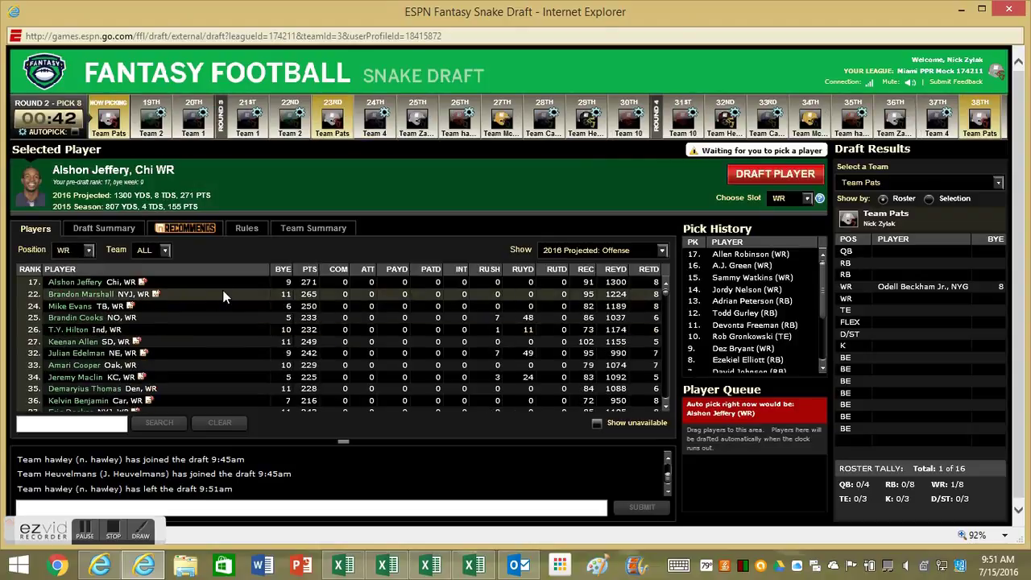
- Consult the top of the 2016 WR rankings workbook and draft Alshon Jeffery as the second wide receiver
{"action": "left_click", "coordinate": [389, 566]}
{"action": "scroll", "coordinate": [334, 436], "scroll_direction": "up", "scroll_amount": 1}
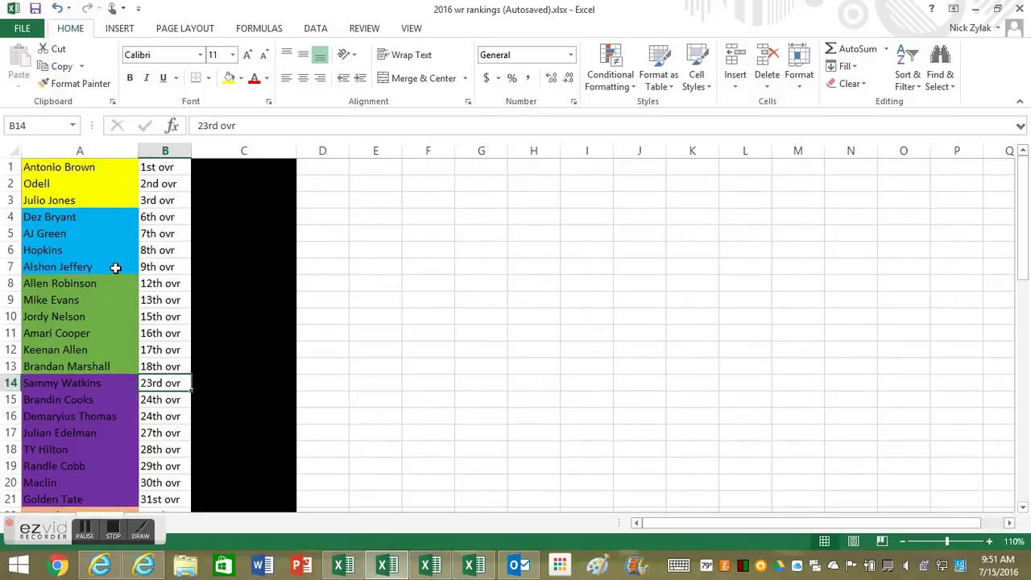
{"action": "left_click", "coordinate": [974, 9]}
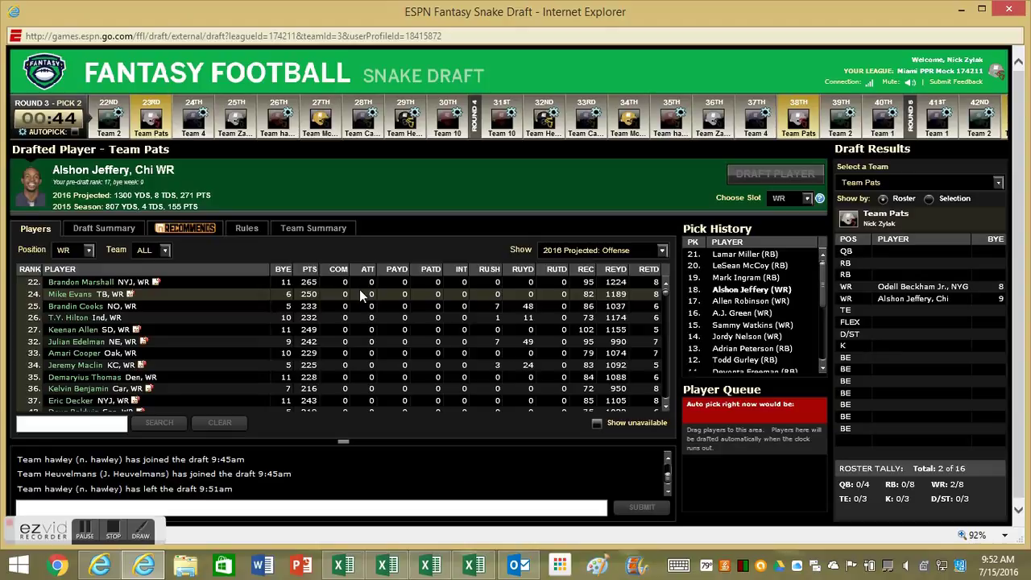
- Select Mike Evans, compare him with the available running backs and wide receivers, and draft him into the FLEX slot
{"action": "left_click", "coordinate": [215, 293]}
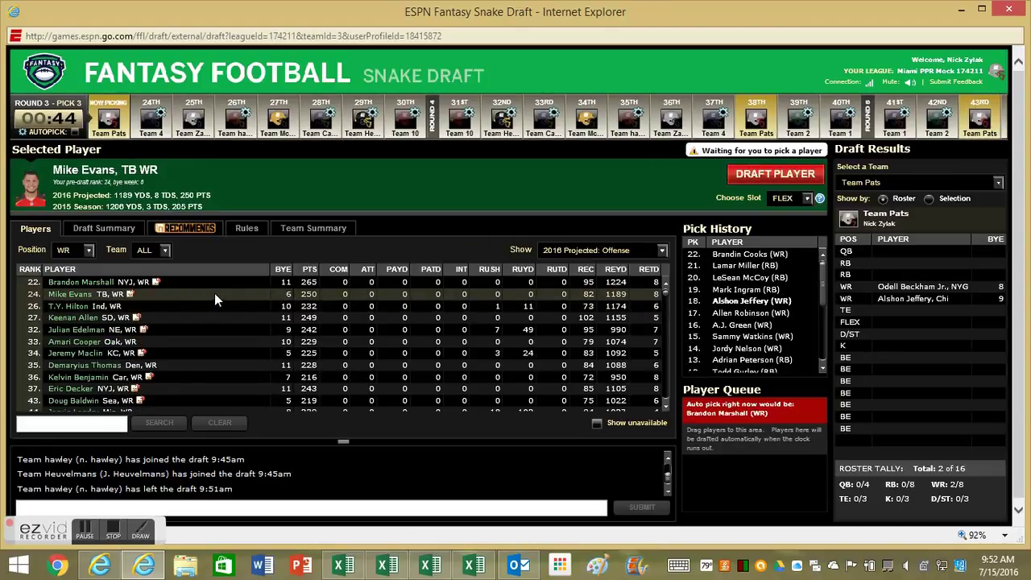
{"action": "left_click", "coordinate": [74, 250]}
{"action": "left_click", "coordinate": [75, 268]}
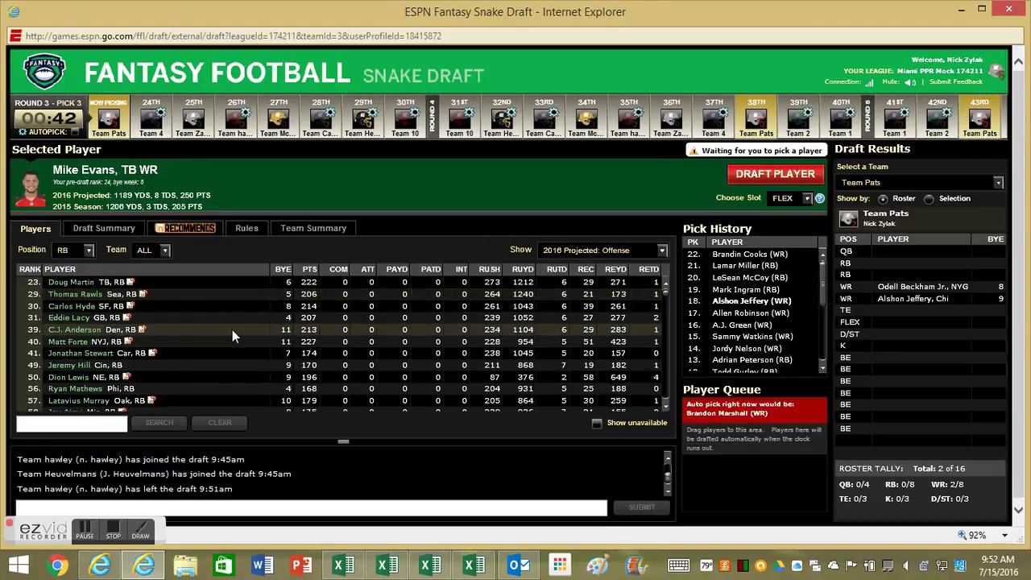
{"action": "left_click", "coordinate": [71, 249]}
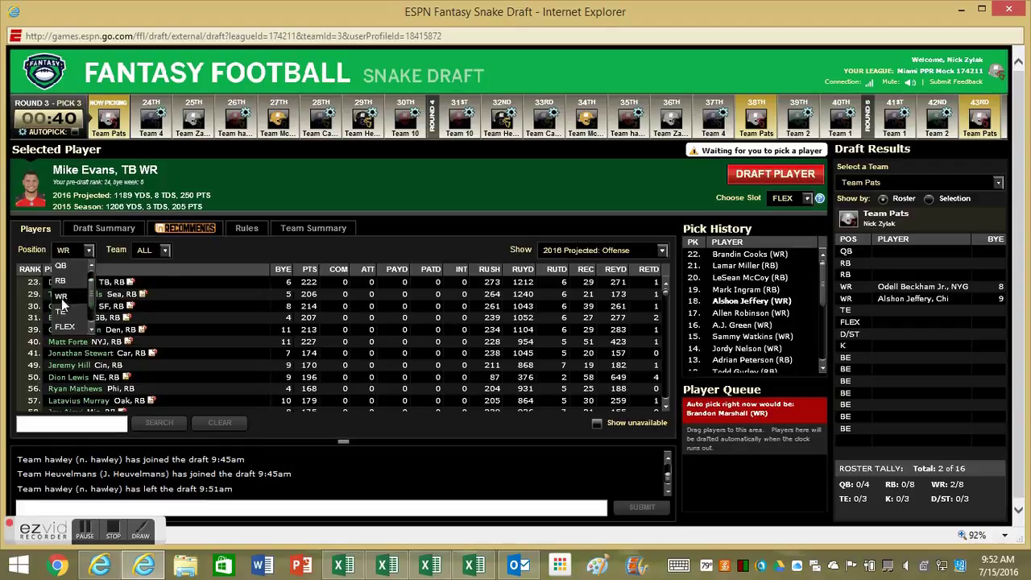
{"action": "left_click", "coordinate": [61, 298]}
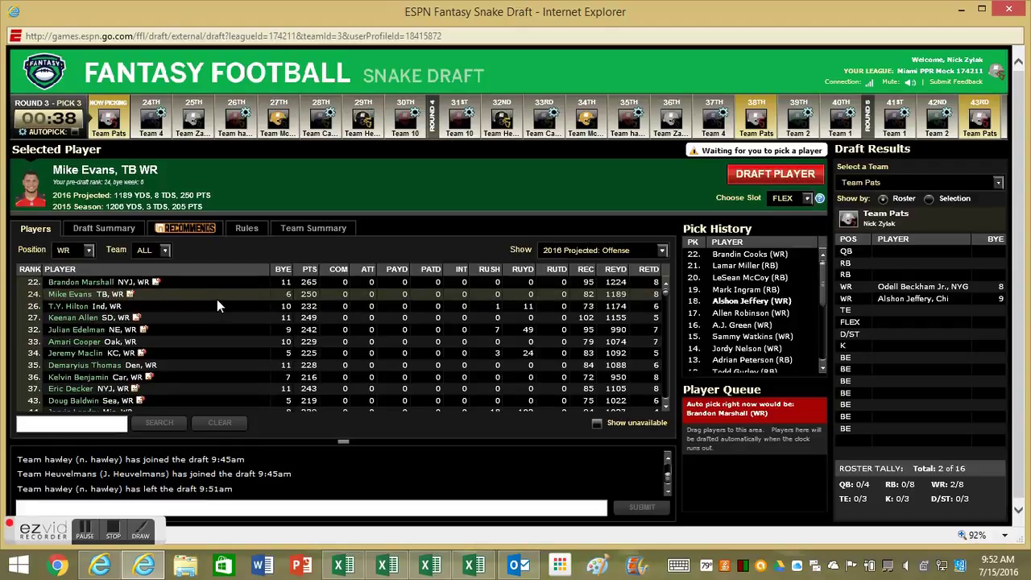
{"action": "left_click", "coordinate": [765, 179]}
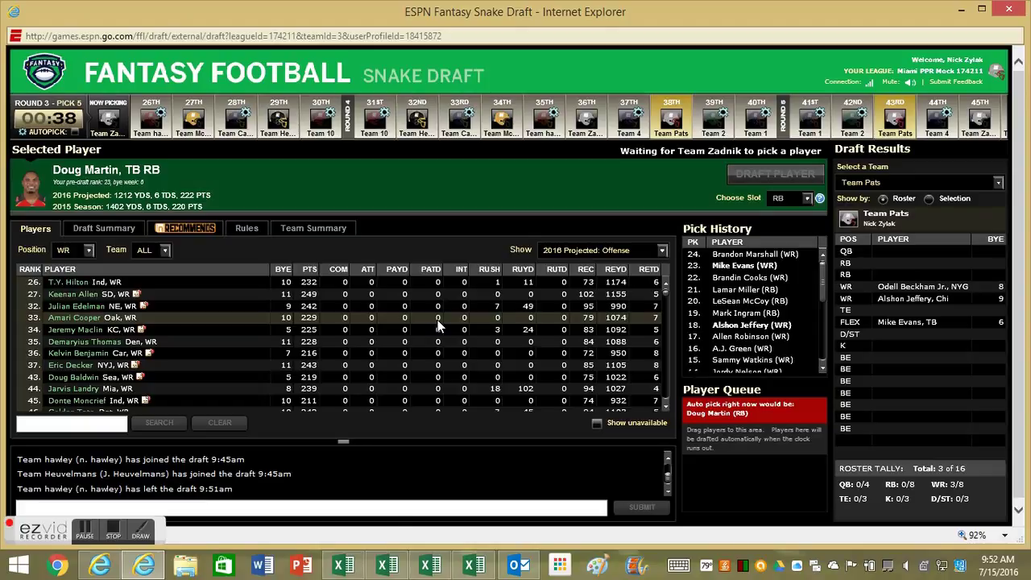
- Check the 2016 WR rankings workbook in Excel, and close the blank Chrome window
{"action": "left_click", "coordinate": [387, 566]}
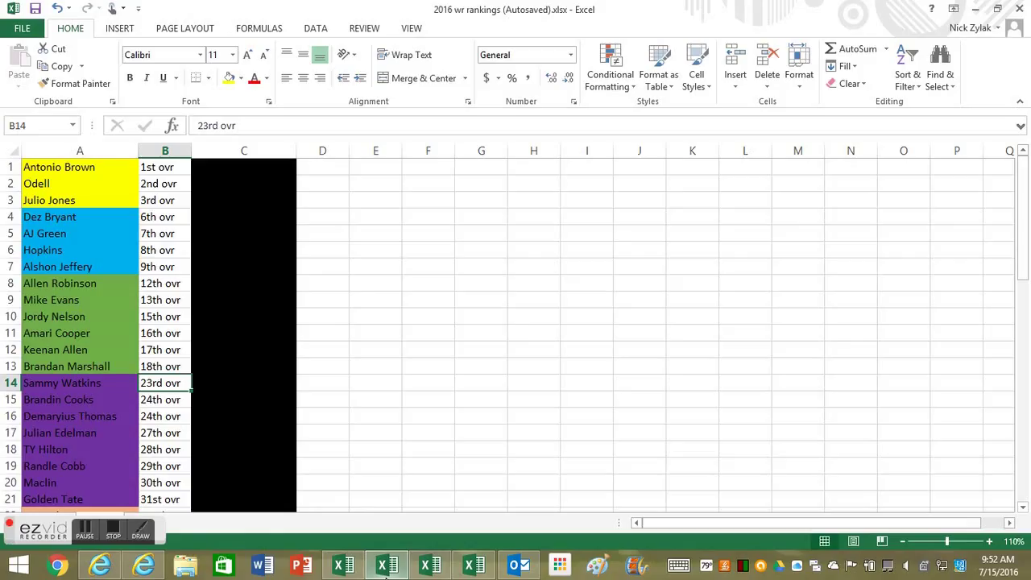
{"action": "left_click", "coordinate": [386, 573]}
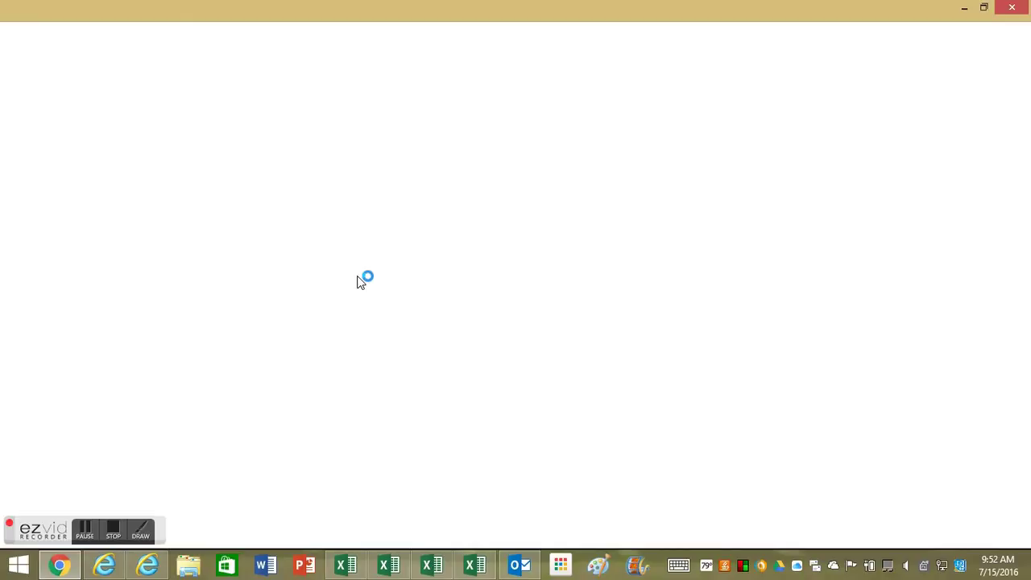
{"action": "right_click", "coordinate": [59, 565]}
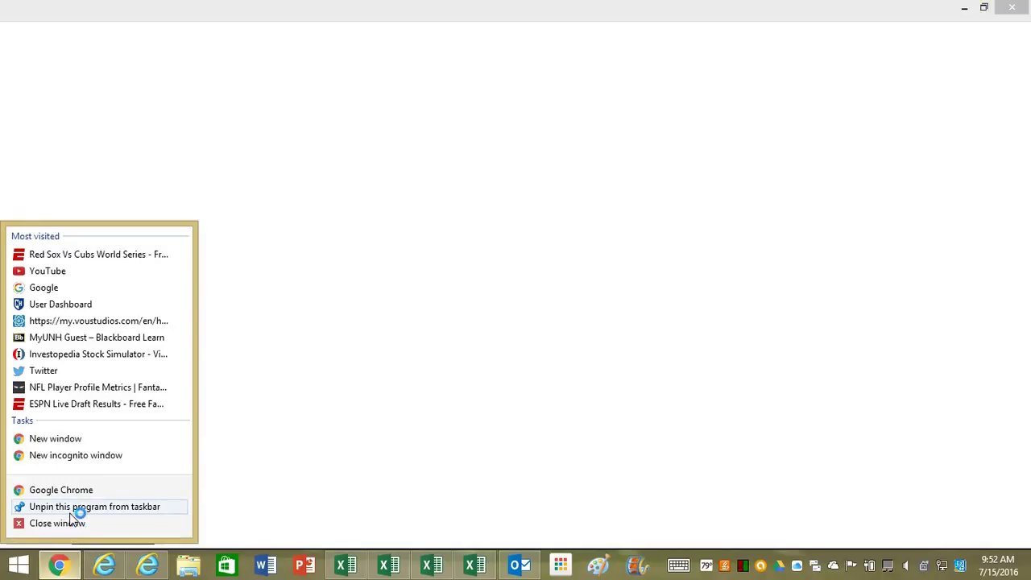
{"action": "left_click", "coordinate": [66, 524]}
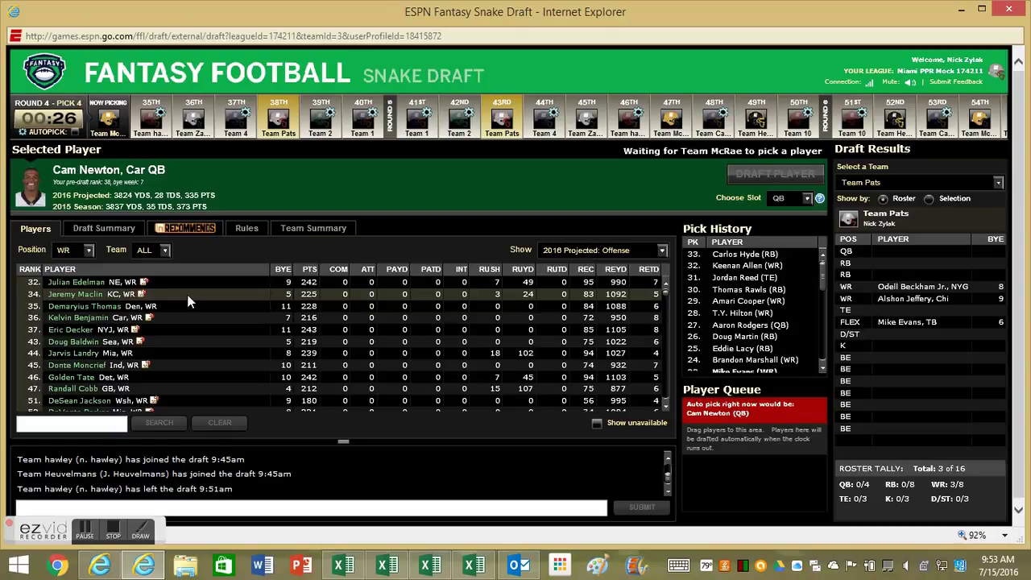
- List the available running backs and compare the summaries of Dion Lewis and Matt Forte
{"action": "left_click", "coordinate": [64, 251]}
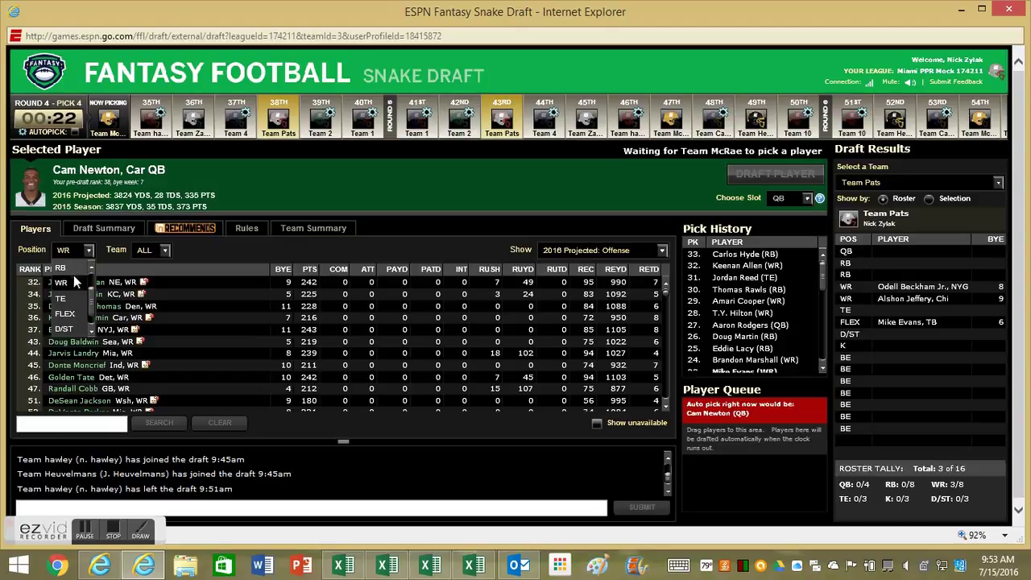
{"action": "left_click", "coordinate": [75, 268]}
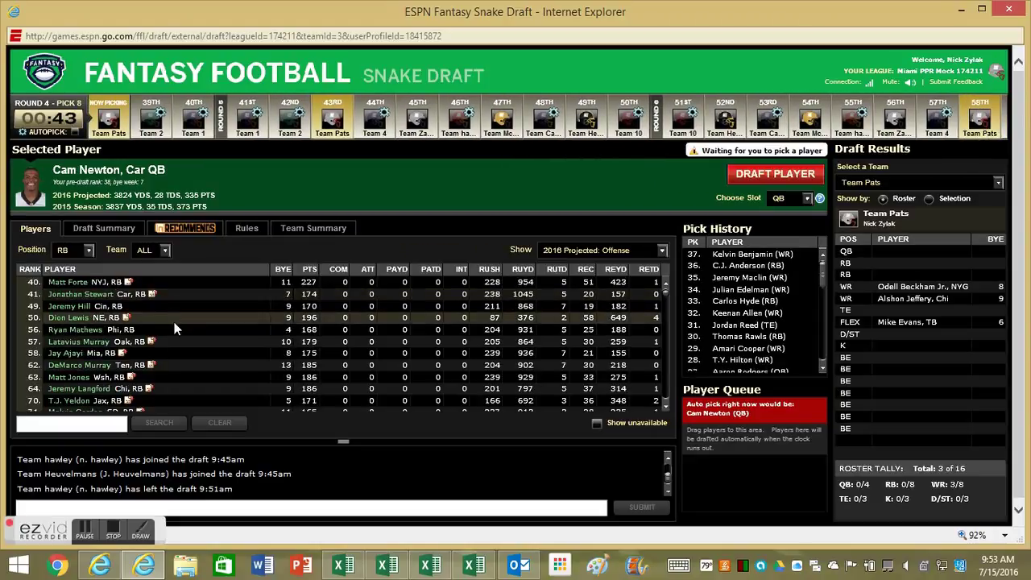
{"action": "left_click", "coordinate": [177, 320]}
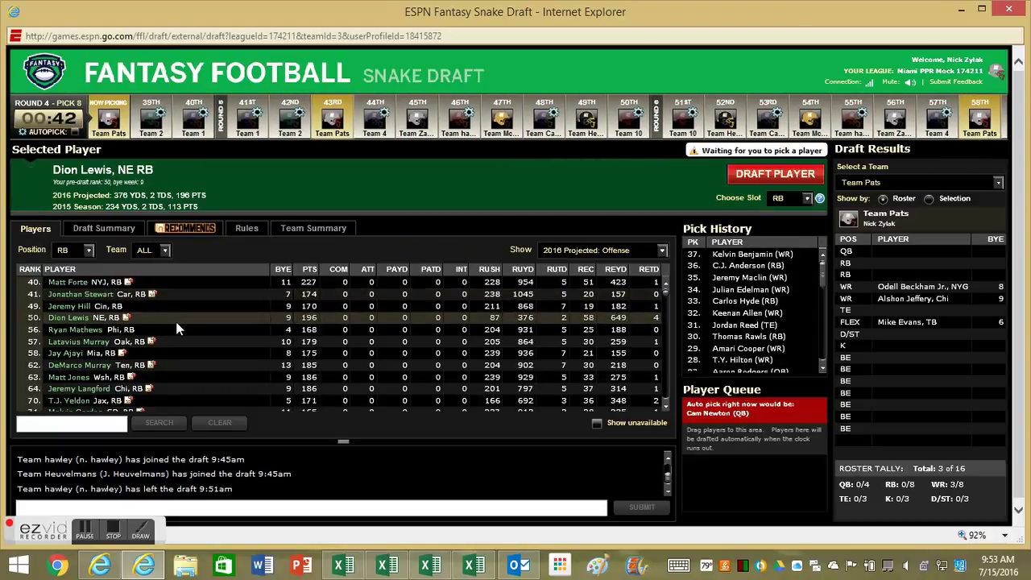
{"action": "left_click", "coordinate": [183, 282]}
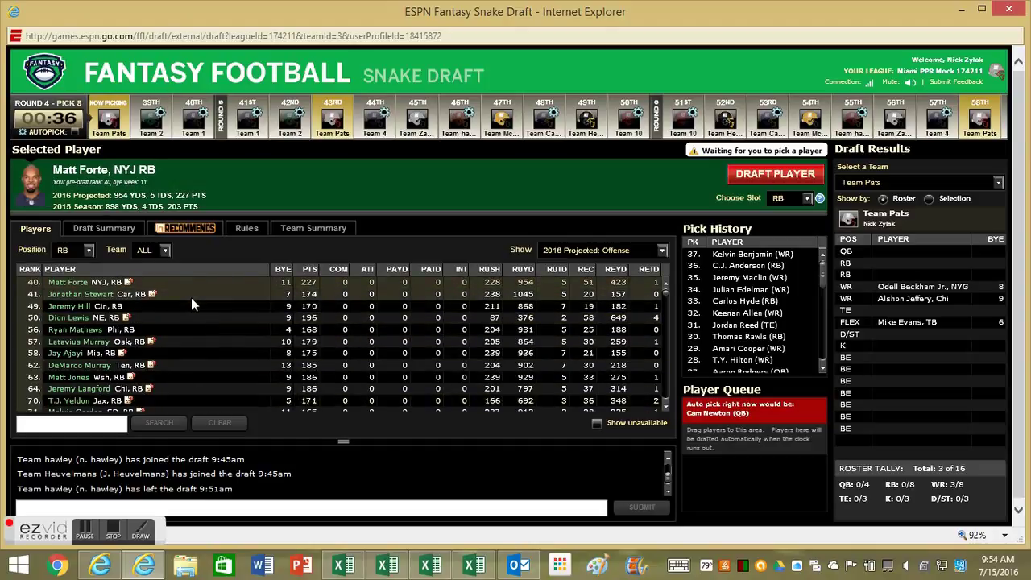
- Look up D.Lewis in the 2016 RB rankings workbook in Excel, and return to the draft window
{"action": "left_click", "coordinate": [407, 571]}
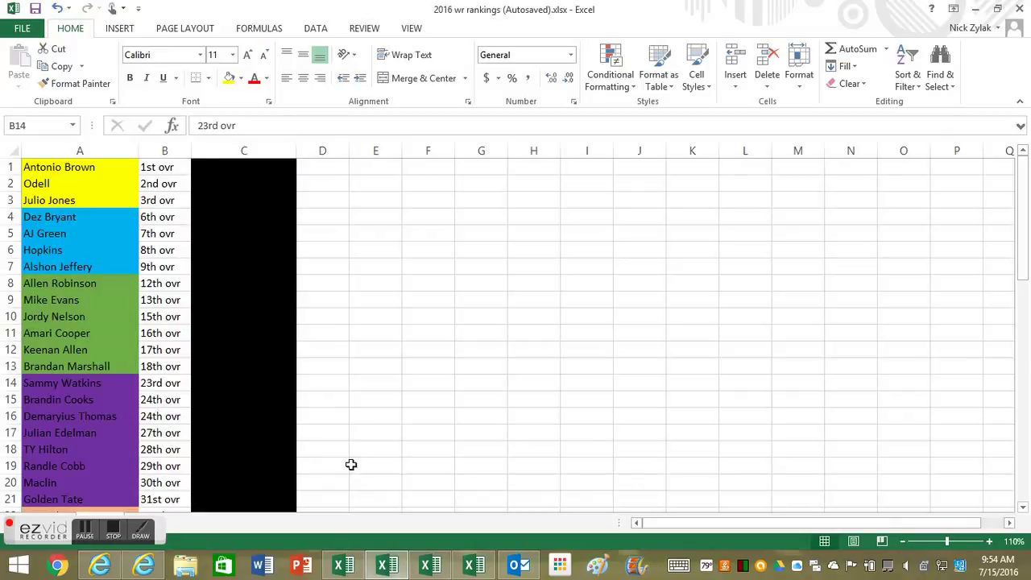
{"action": "left_click", "coordinate": [344, 566]}
{"action": "left_click", "coordinate": [173, 368]}
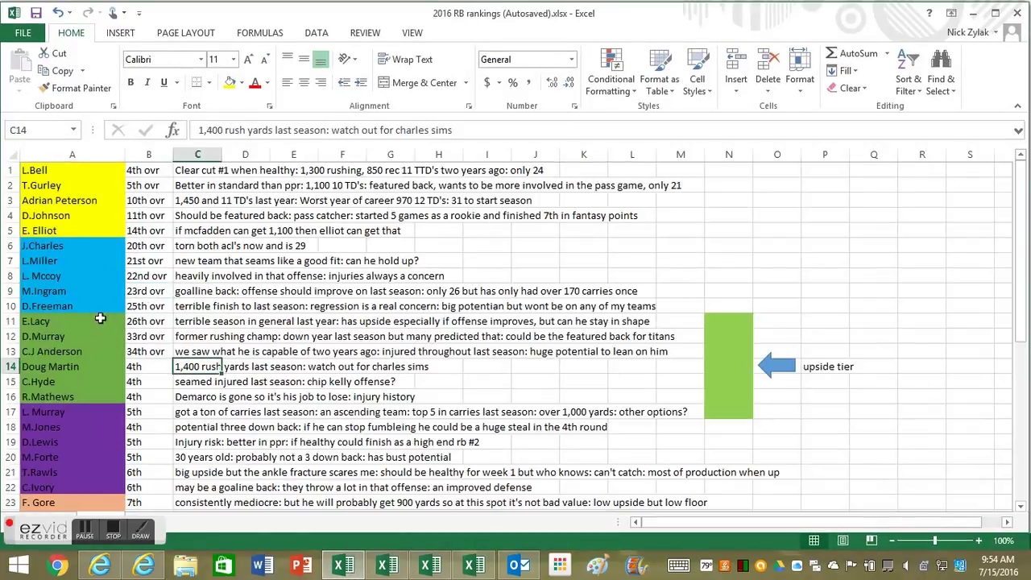
{"action": "left_click", "coordinate": [90, 441]}
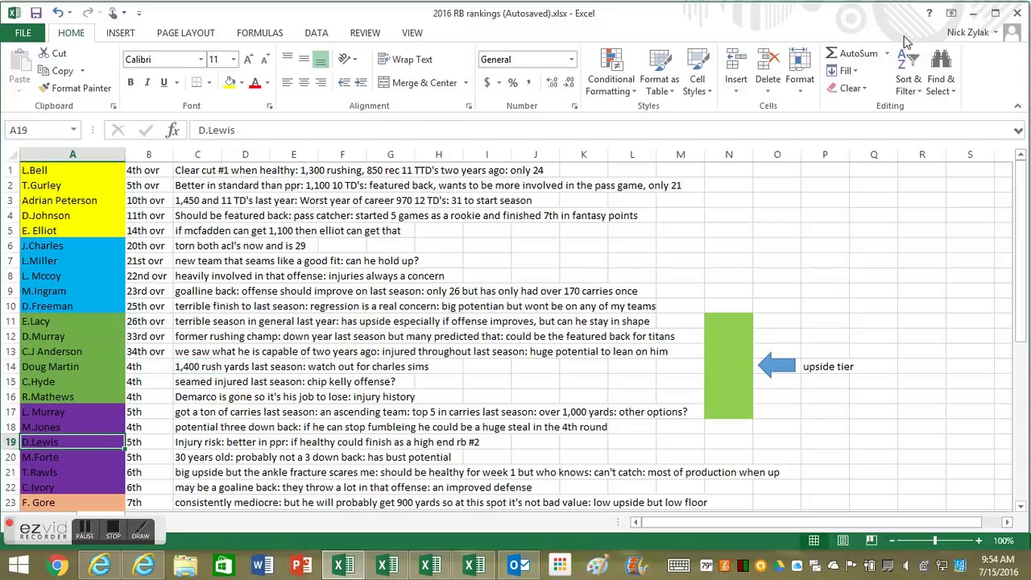
{"action": "left_click", "coordinate": [974, 13]}
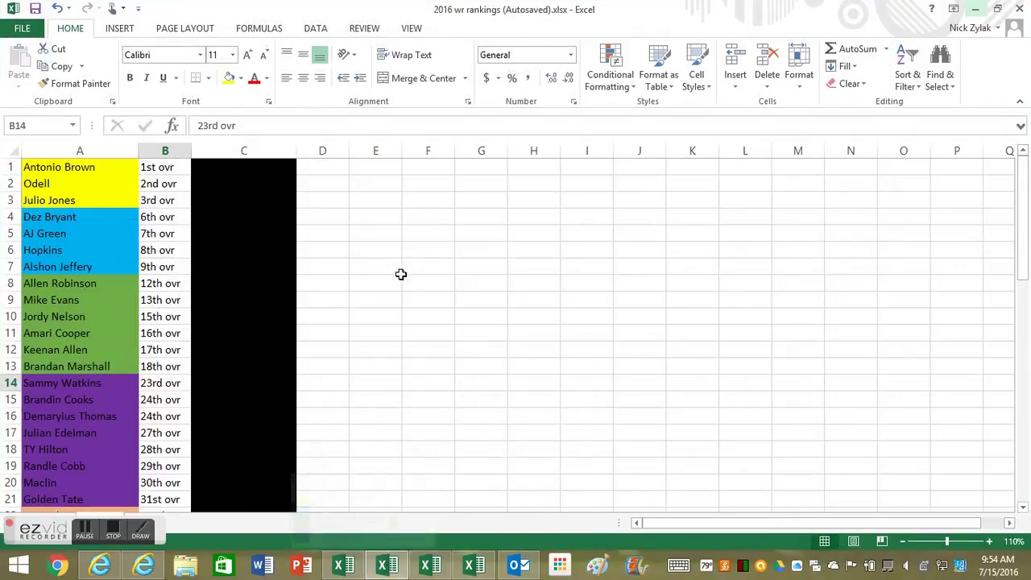
{"action": "left_click", "coordinate": [975, 9]}
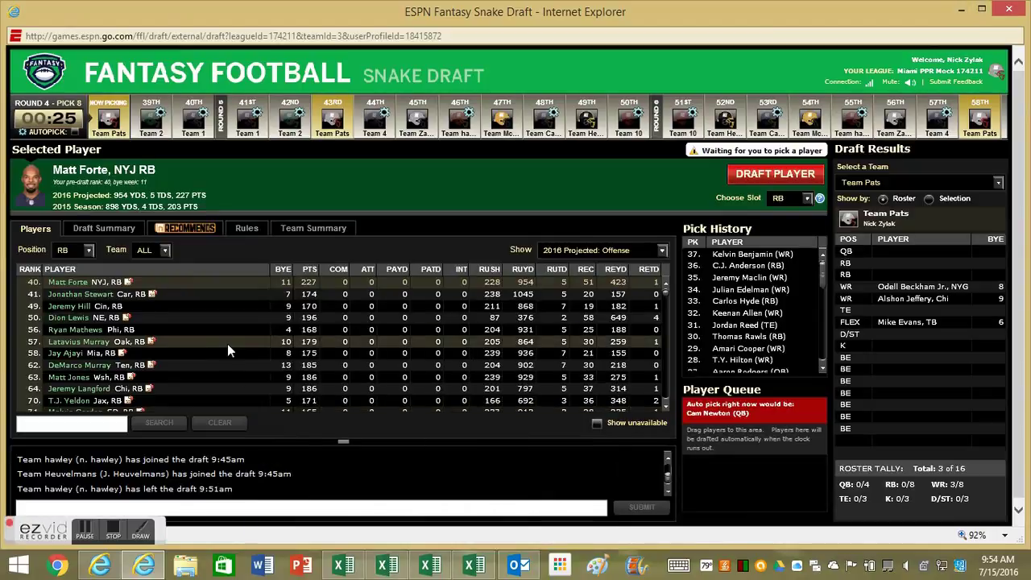
- Draft Dion Lewis in round 4 and Matt Forte in round 5 to fill the two RB slots
{"action": "left_click", "coordinate": [185, 317]}
{"action": "left_click", "coordinate": [805, 173]}
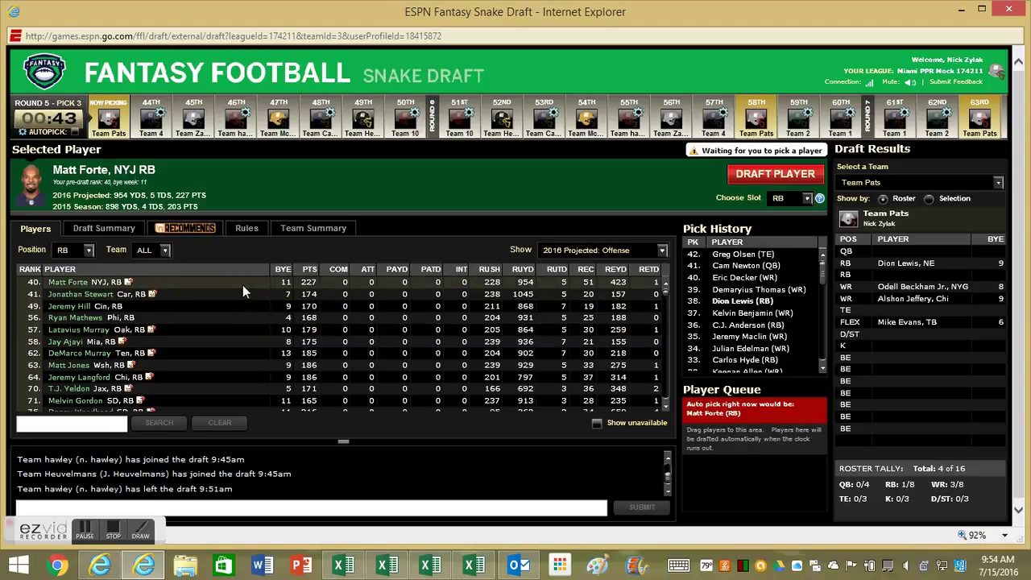
{"action": "left_click", "coordinate": [756, 178]}
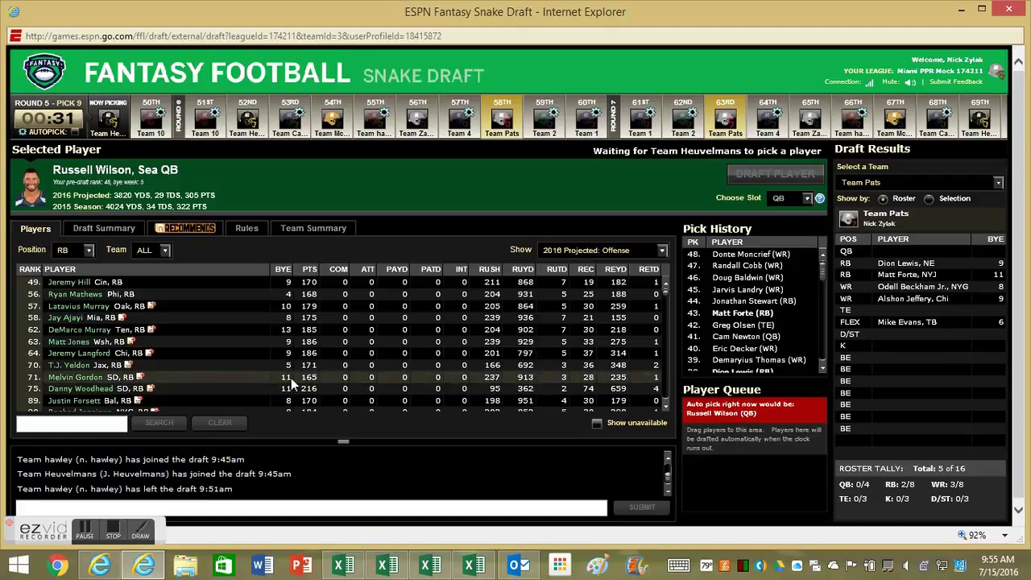
- List the available wide receivers and view the summaries of DeVante Parker and Corey Coleman
{"action": "left_click", "coordinate": [71, 251]}
{"action": "left_click", "coordinate": [75, 295]}
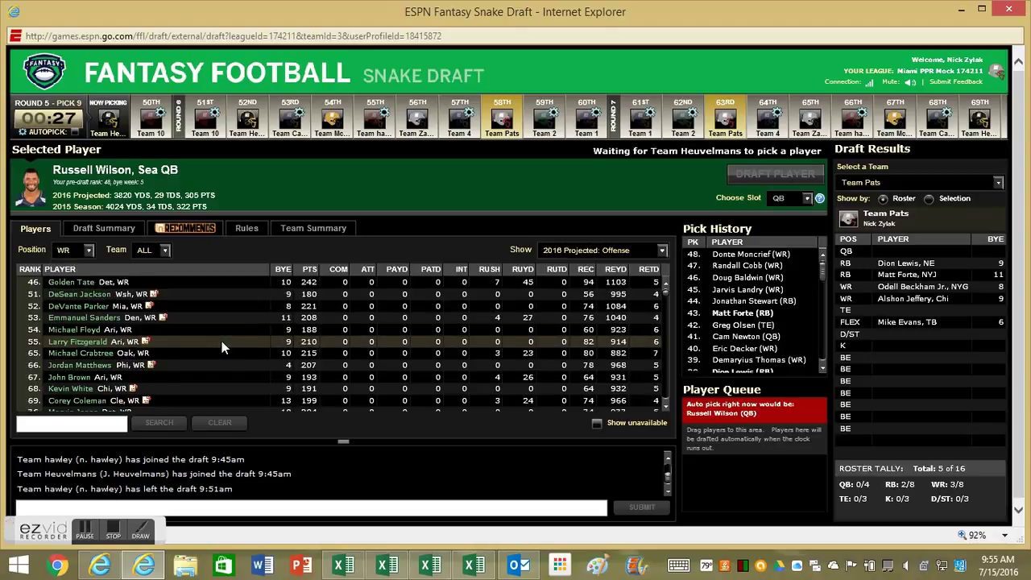
{"action": "left_click", "coordinate": [232, 307]}
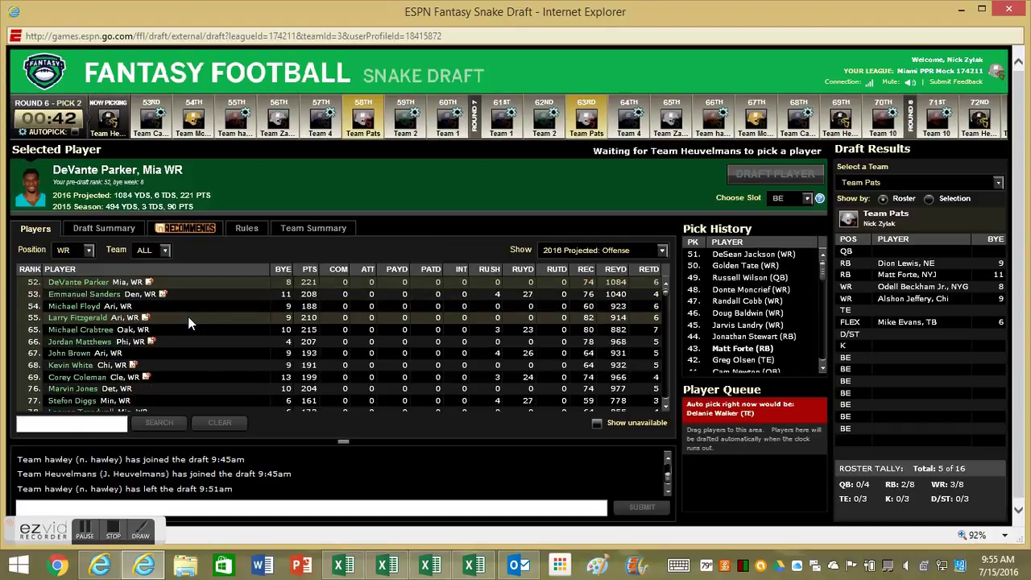
{"action": "left_click", "coordinate": [175, 378]}
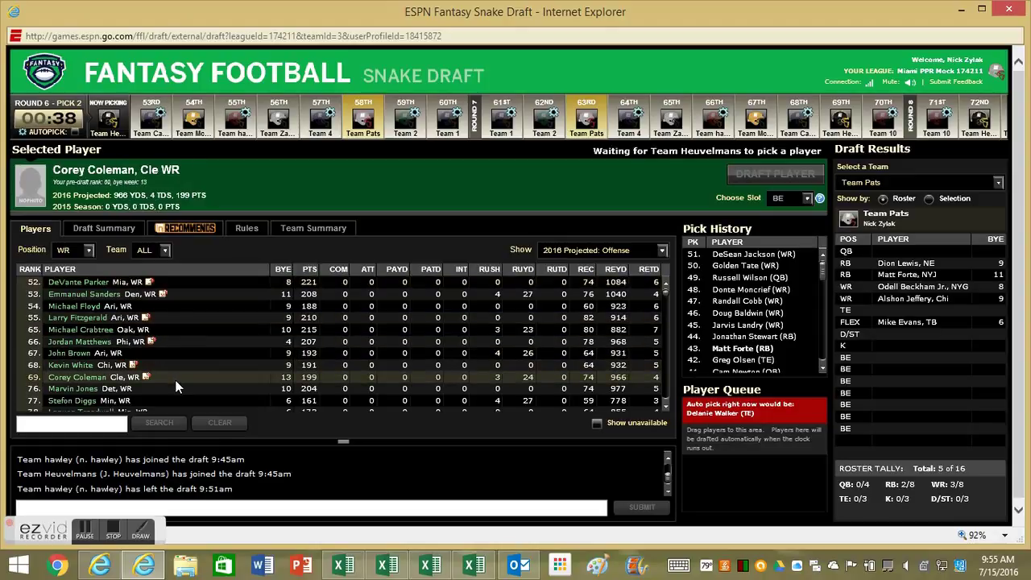
- Compare wide receivers by receptions in the 2016 projections and 2015 season offense stats, viewing Larry Fitzgerald and Calvin Johnson
{"action": "left_click", "coordinate": [578, 272]}
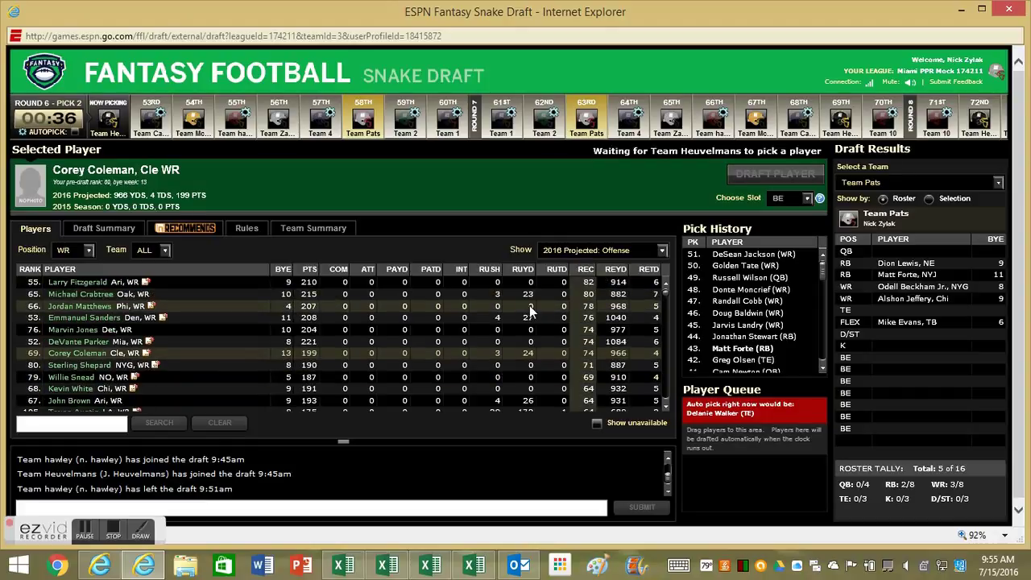
{"action": "left_click", "coordinate": [222, 280]}
{"action": "left_click", "coordinate": [579, 250]}
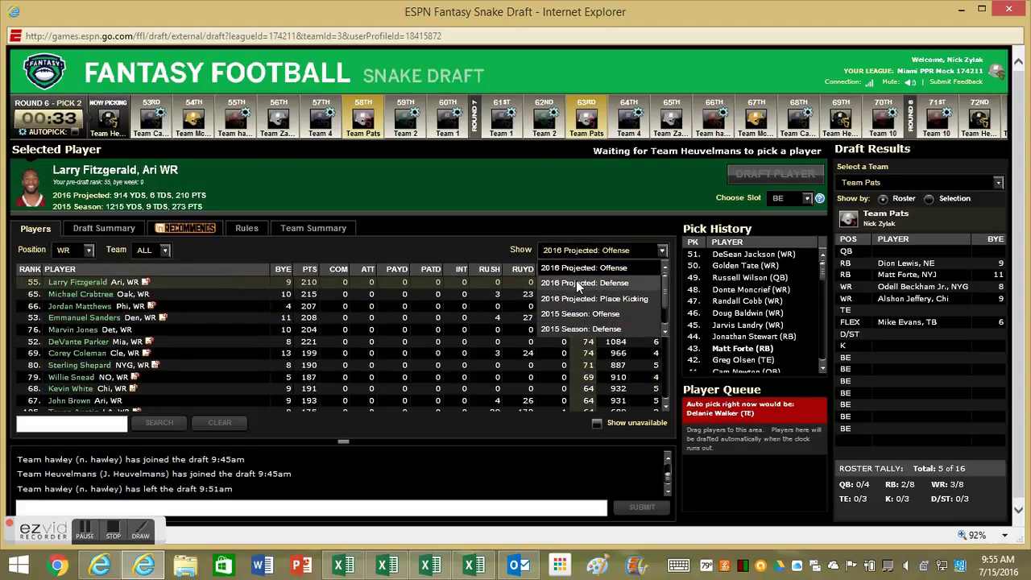
{"action": "left_click", "coordinate": [586, 312]}
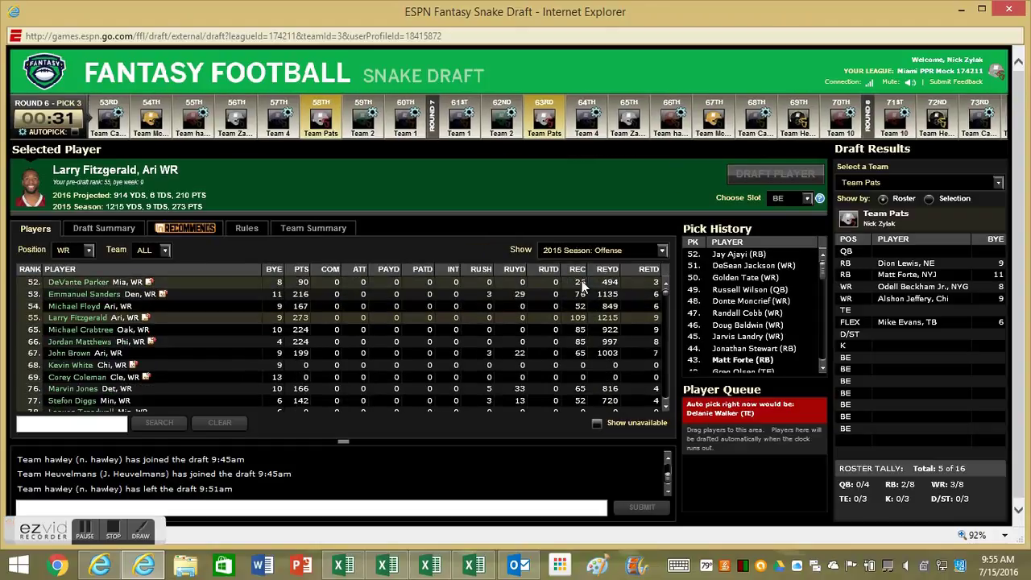
{"action": "left_click", "coordinate": [580, 271]}
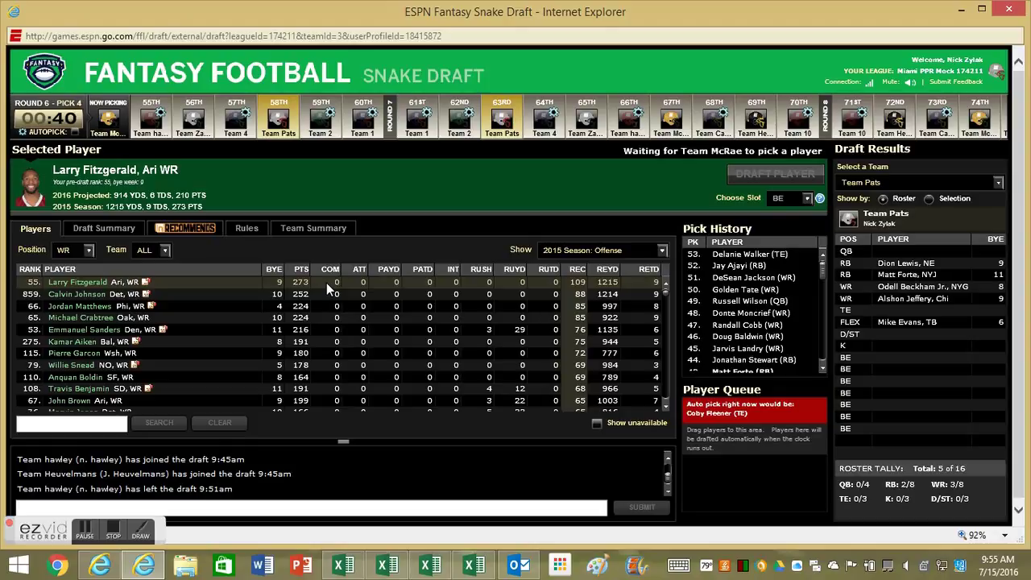
{"action": "left_click", "coordinate": [275, 298]}
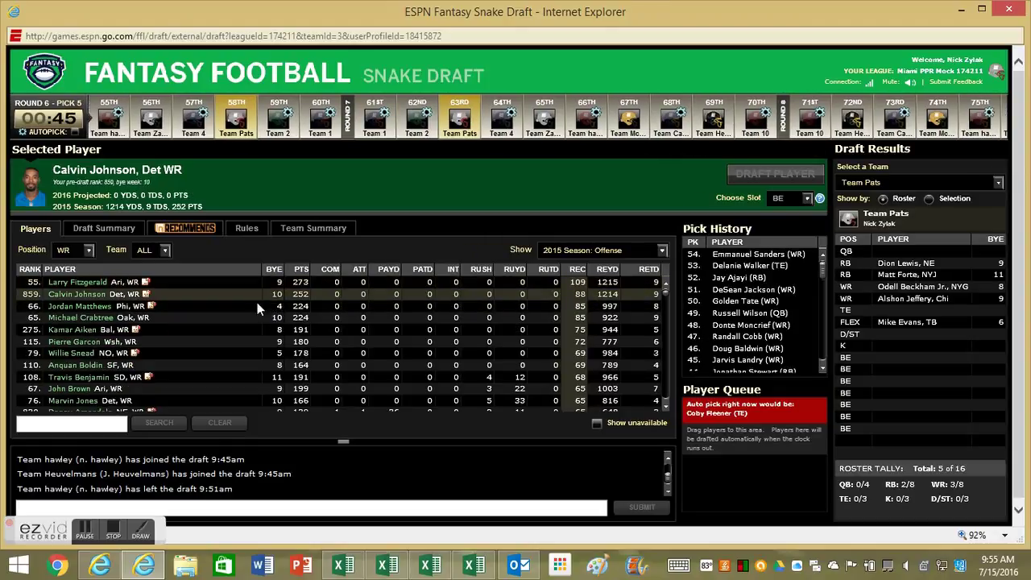
- Restore the 2016 Projected: Offense stats sorted by rank from the best player, and select DeVante Parker
{"action": "left_click", "coordinate": [581, 246]}
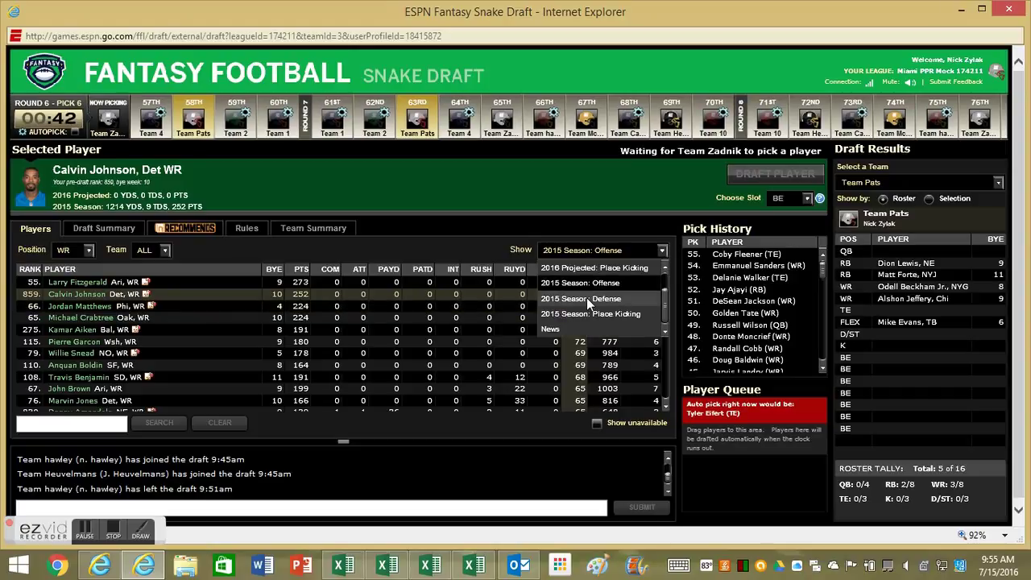
{"action": "left_click", "coordinate": [665, 269]}
{"action": "left_click", "coordinate": [665, 268]}
{"action": "left_click", "coordinate": [596, 268]}
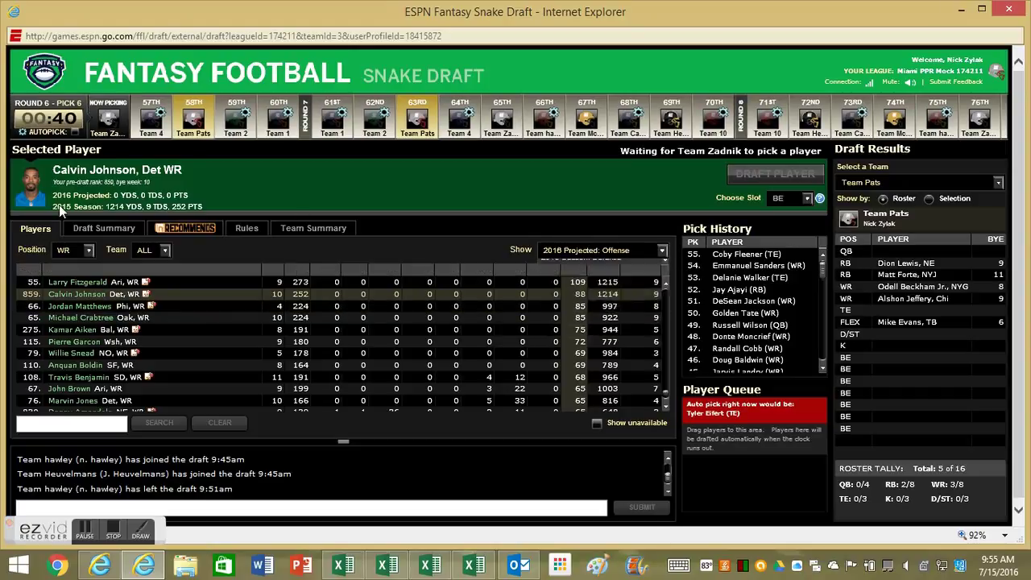
{"action": "left_click", "coordinate": [28, 270]}
{"action": "left_click", "coordinate": [27, 270]}
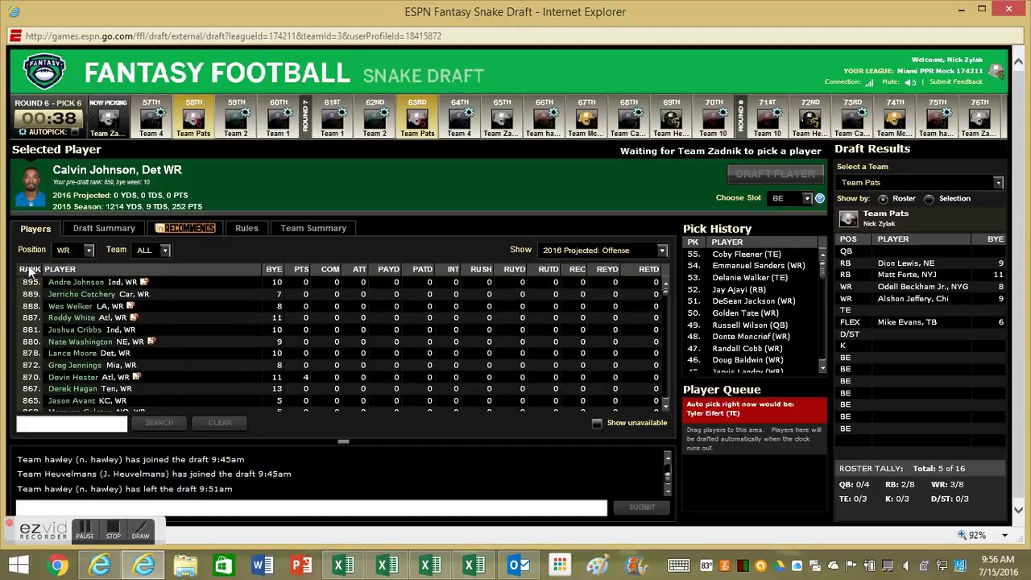
{"action": "left_click", "coordinate": [213, 282]}
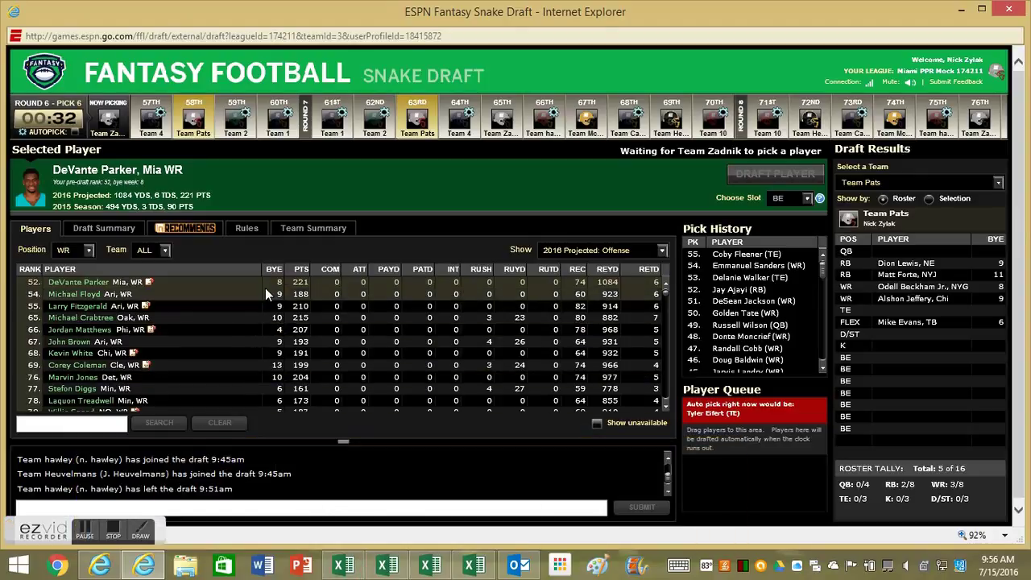
- Look up D. Parker in the 2016 WR rankings workbook in Excel, and return to the draft window
{"action": "left_click", "coordinate": [387, 566]}
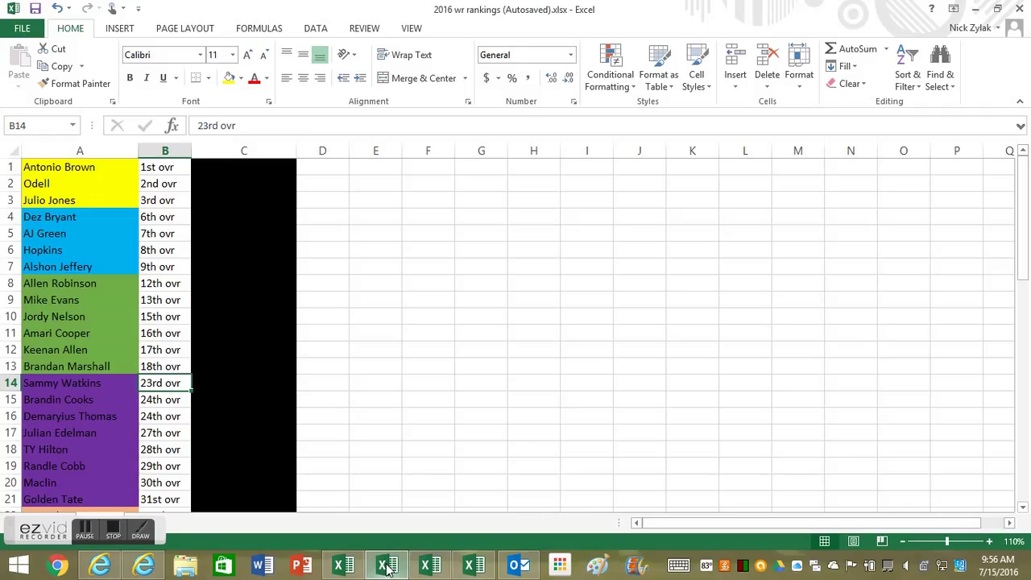
{"action": "left_click", "coordinate": [427, 451]}
{"action": "scroll", "coordinate": [426, 453], "scroll_direction": "down", "scroll_amount": 3}
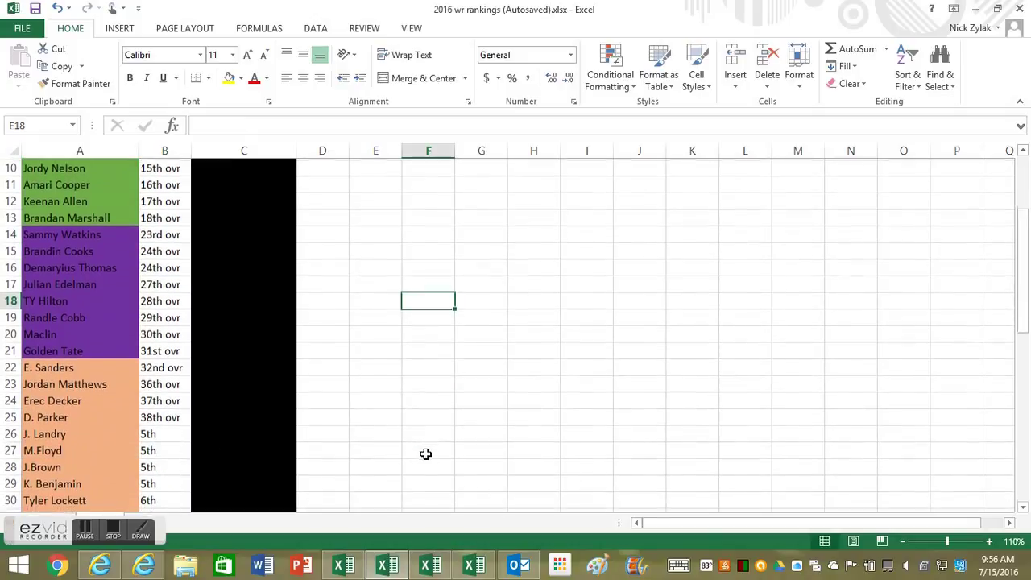
{"action": "left_click", "coordinate": [147, 415]}
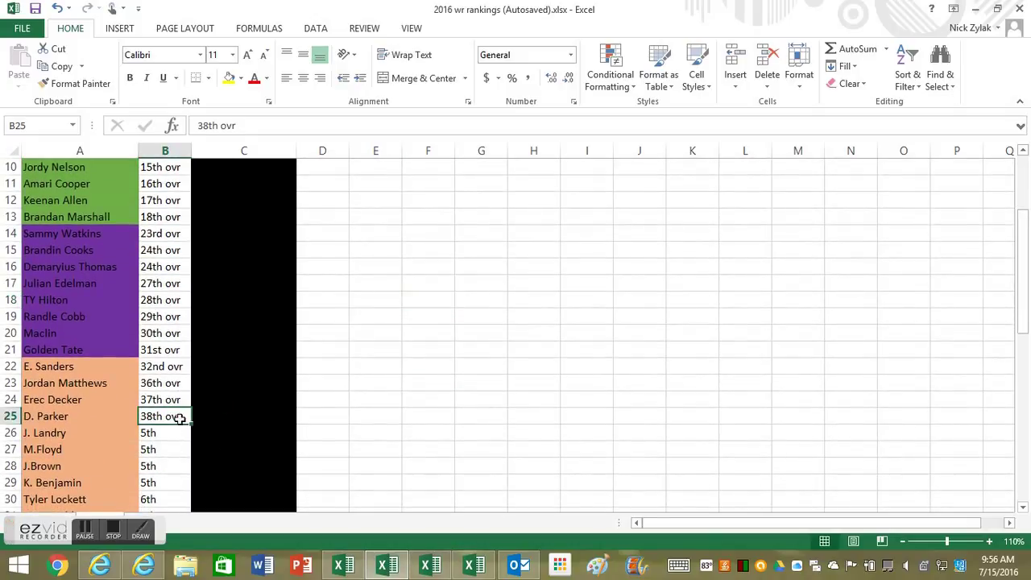
{"action": "left_click", "coordinate": [972, 9]}
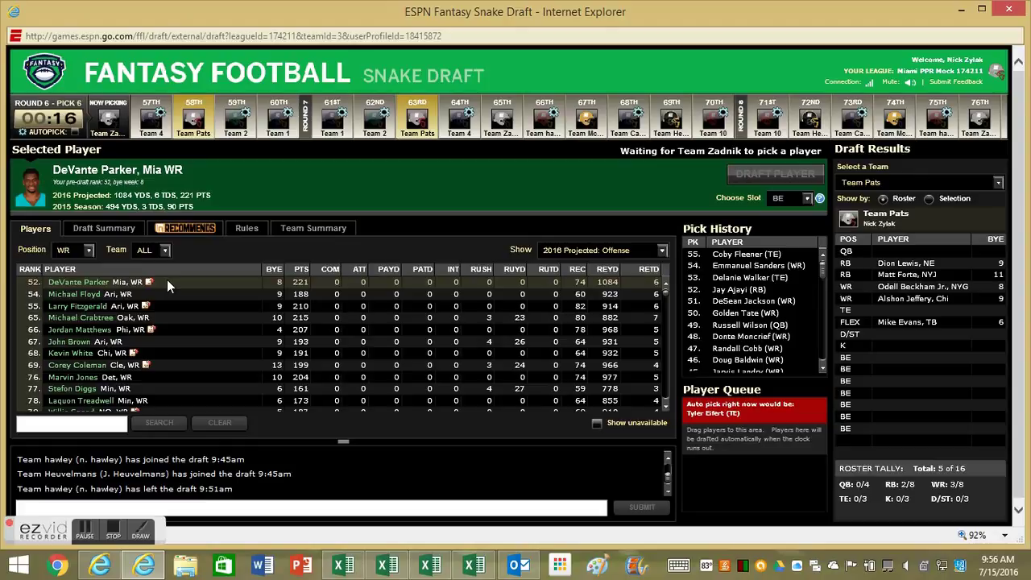
- Show available players at all positions and draft DeVante Parker to the bench in round 6
{"action": "left_click", "coordinate": [79, 250]}
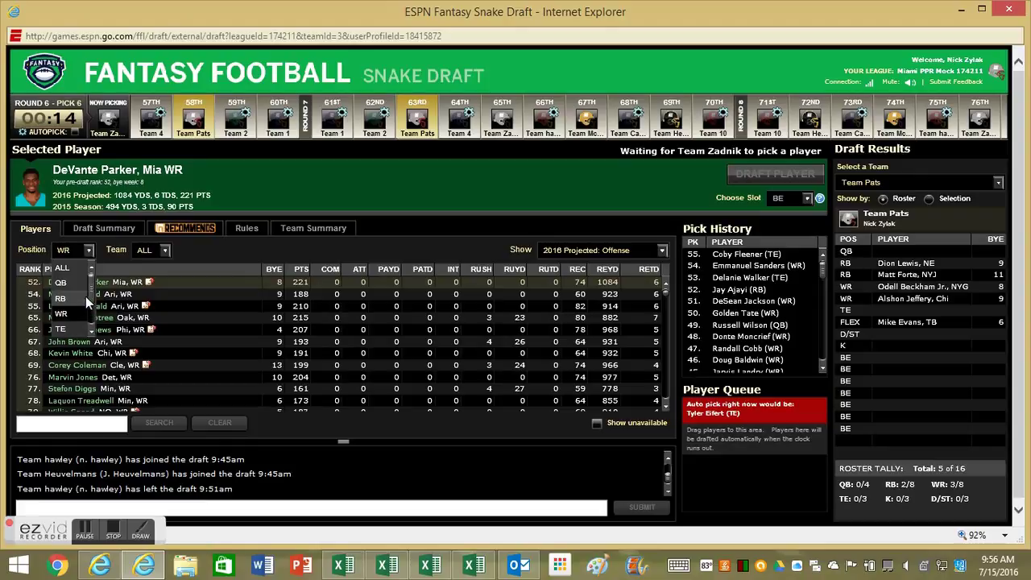
{"action": "left_click", "coordinate": [77, 268]}
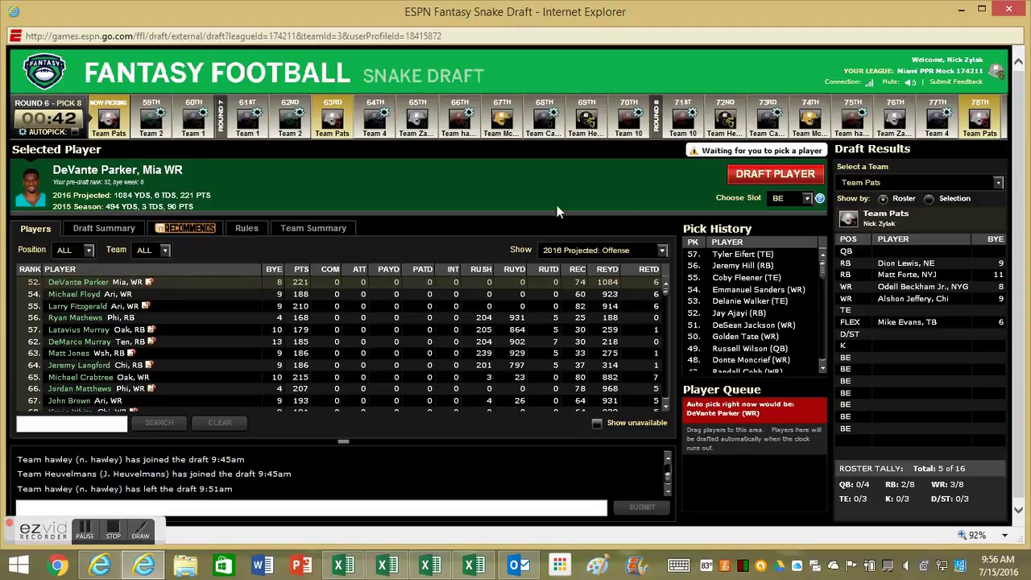
{"action": "left_click", "coordinate": [742, 177]}
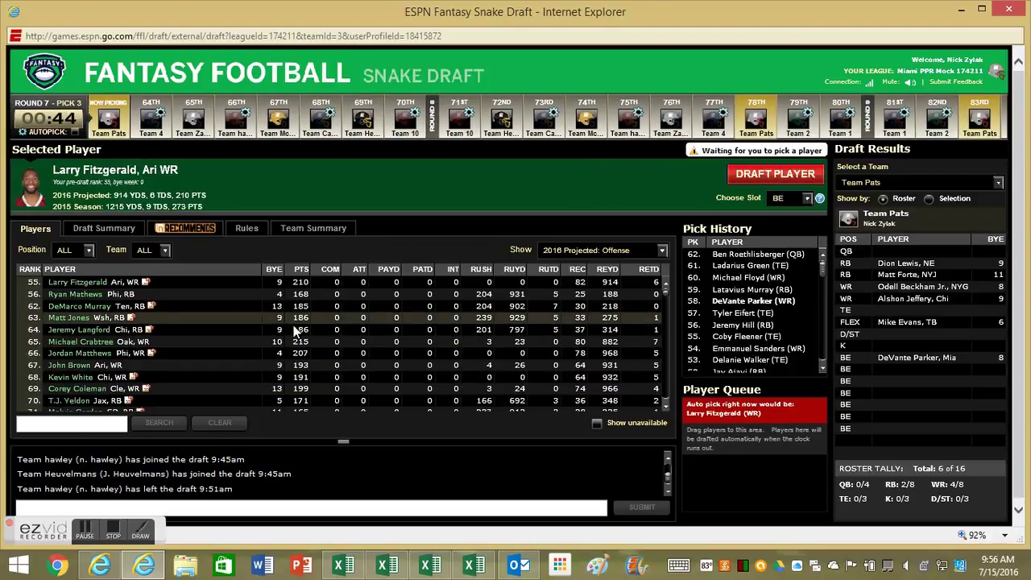
- List the available running backs, compare DeMarco Murray with Melvin Gordon, and draft Murray to the bench
{"action": "left_click", "coordinate": [68, 252]}
{"action": "left_click", "coordinate": [68, 299]}
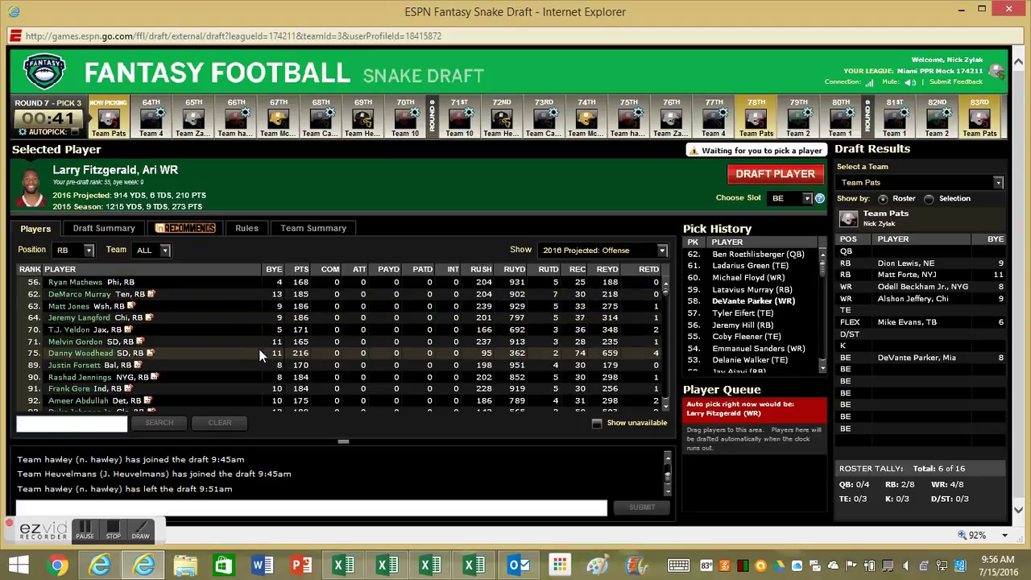
{"action": "left_click", "coordinate": [240, 294]}
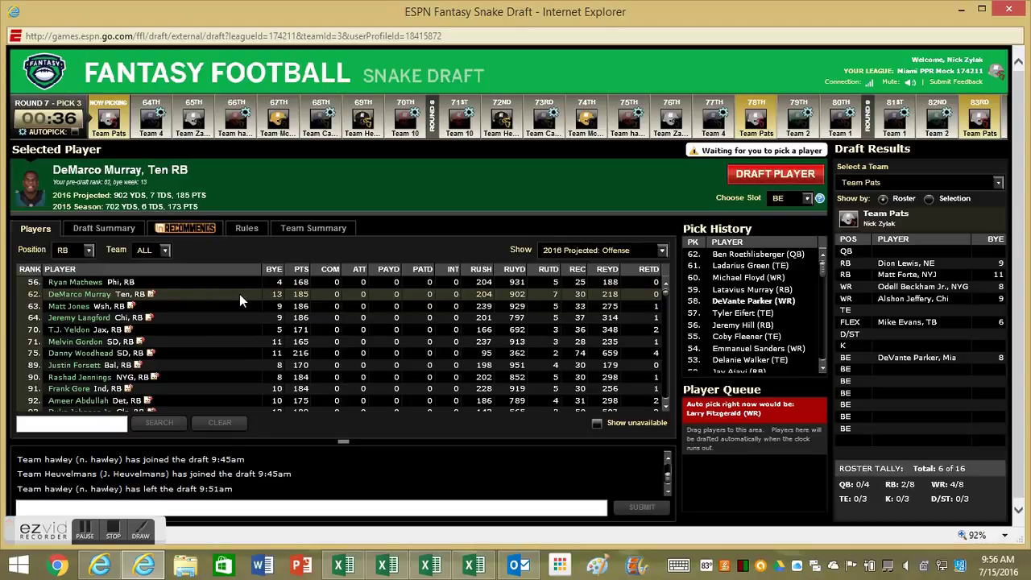
{"action": "left_click", "coordinate": [206, 340]}
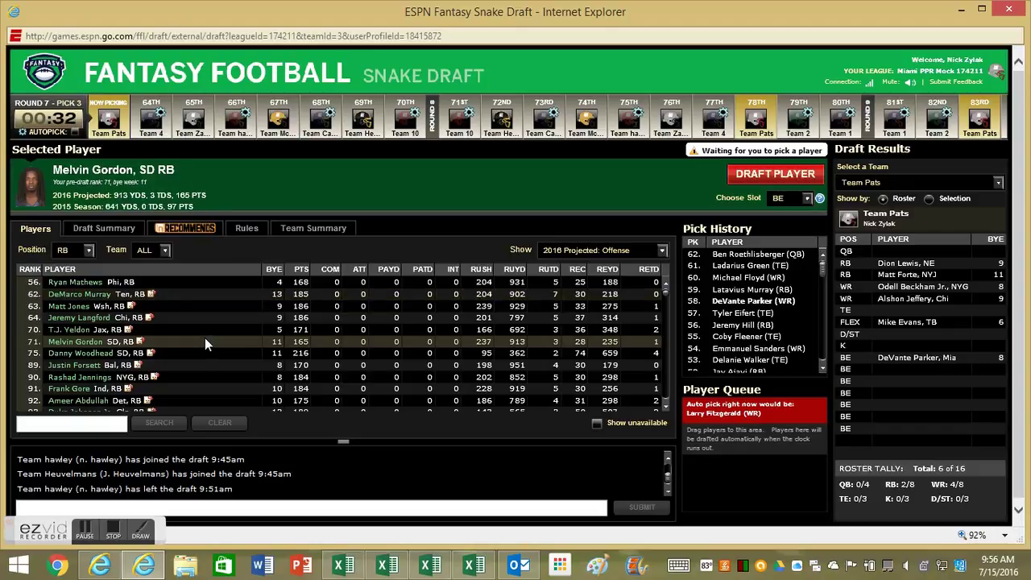
{"action": "left_click", "coordinate": [210, 295]}
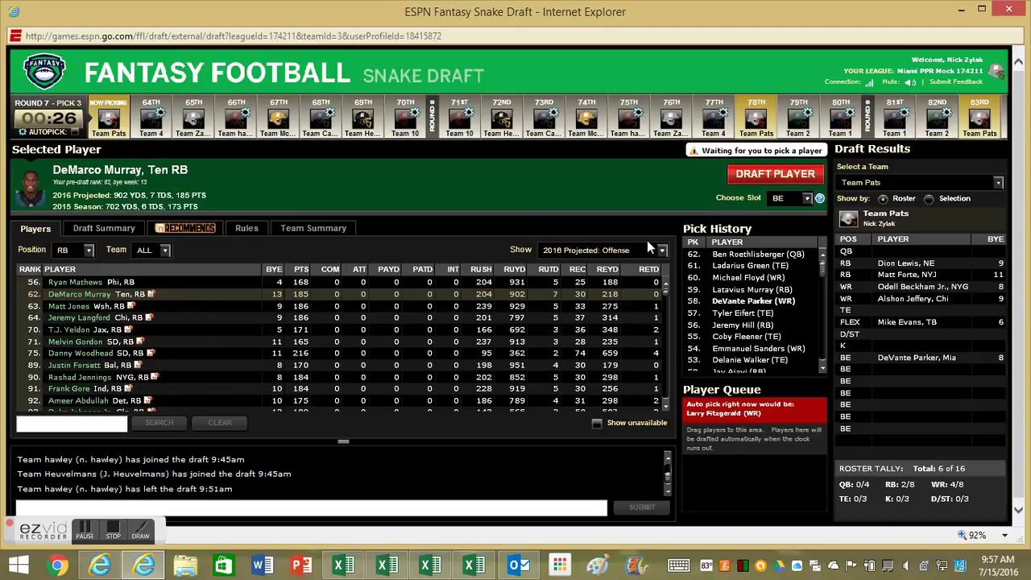
{"action": "left_click", "coordinate": [740, 179]}
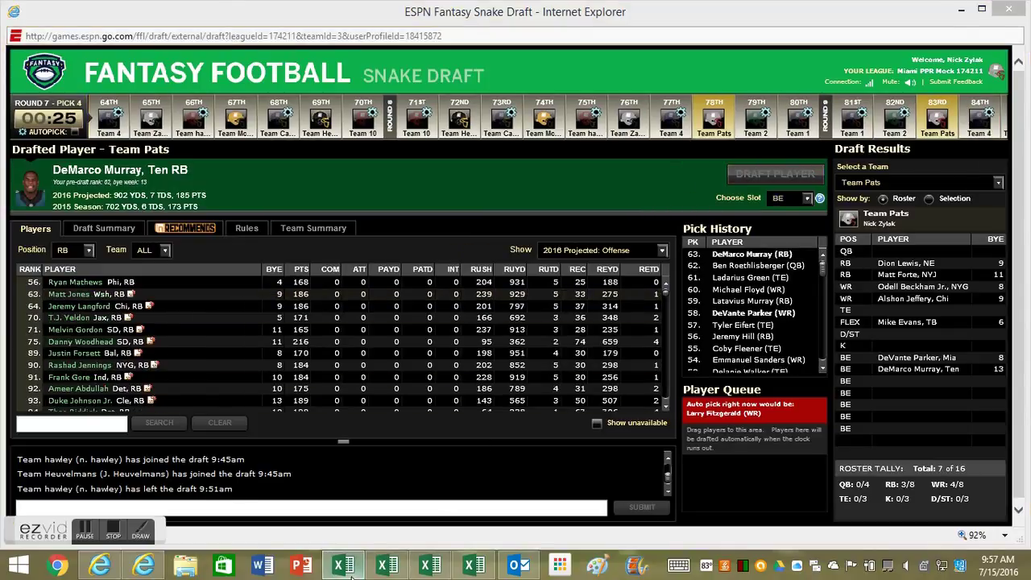
- Look up D.Murray and R.Mathews in the 2016 RB rankings workbook in Excel, and return to the draft window
{"action": "key", "text": "alt+Tab"}
{"action": "left_click", "coordinate": [87, 335]}
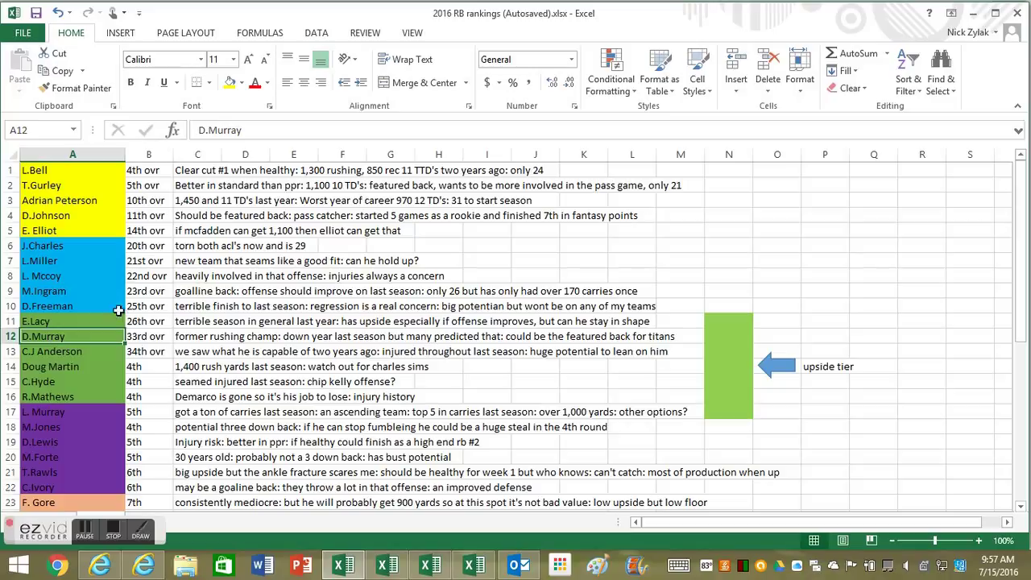
{"action": "left_click", "coordinate": [84, 396]}
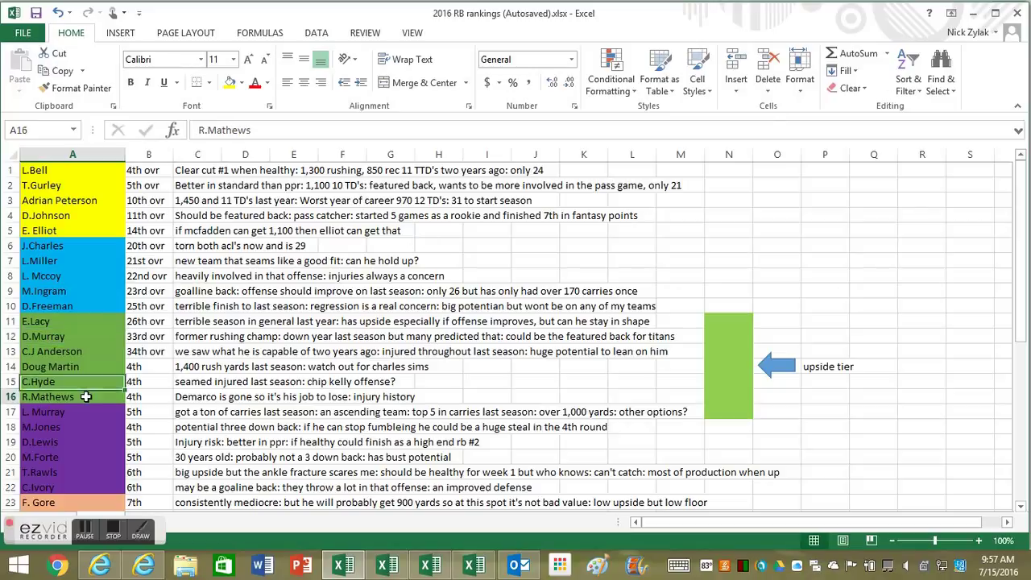
{"action": "left_click", "coordinate": [972, 13]}
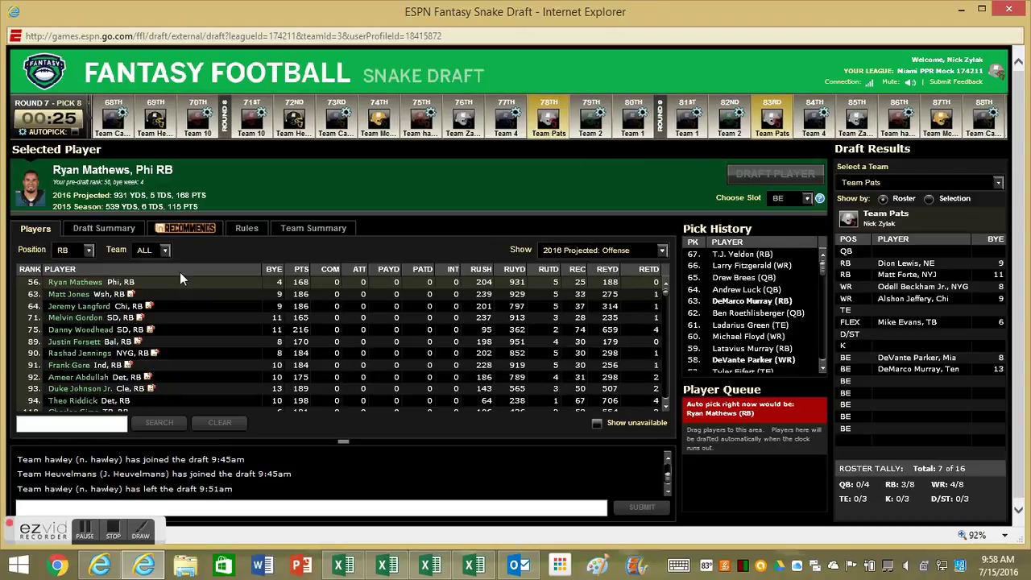
- List the available quarterbacks, check the Brady to Luck rows in Excel's 2016 QB Rankings workbook, and return to the draft window
{"action": "left_click", "coordinate": [73, 250]}
{"action": "left_click", "coordinate": [60, 268]}
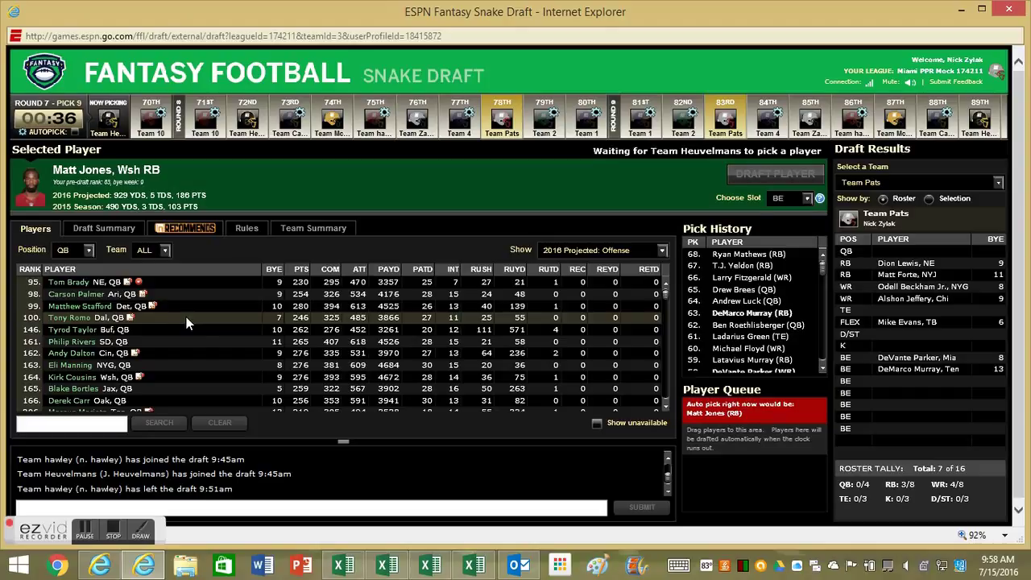
{"action": "left_click", "coordinate": [437, 563]}
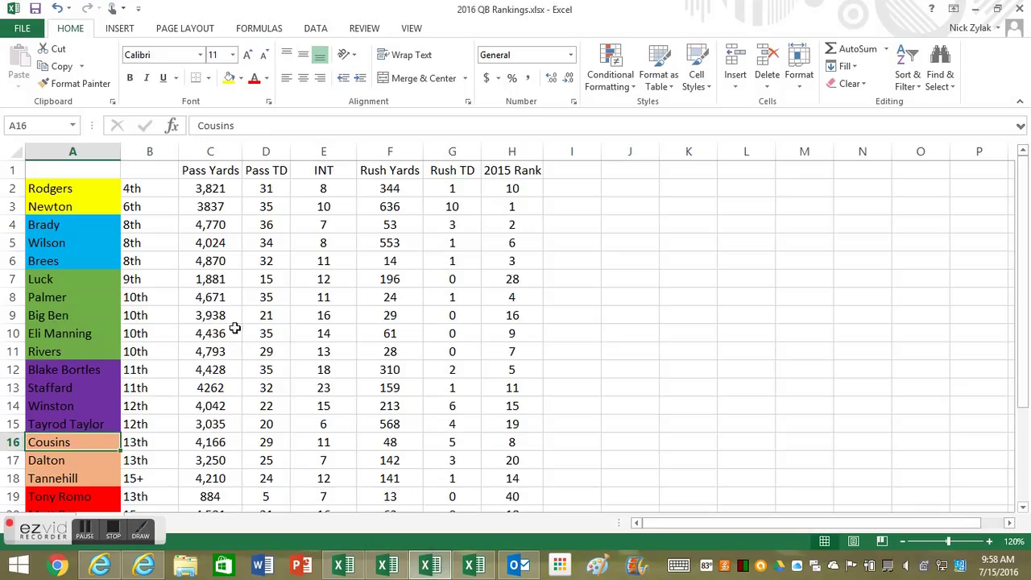
{"action": "left_click_drag", "start_coordinate": [152, 224], "coordinate": [161, 277]}
{"action": "left_click", "coordinate": [265, 279]}
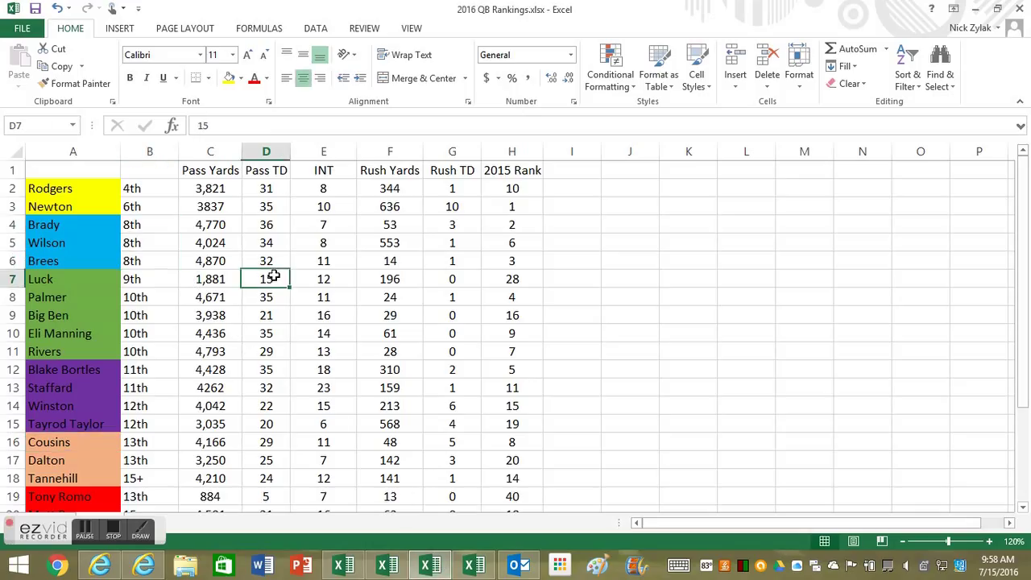
{"action": "left_click", "coordinate": [976, 11]}
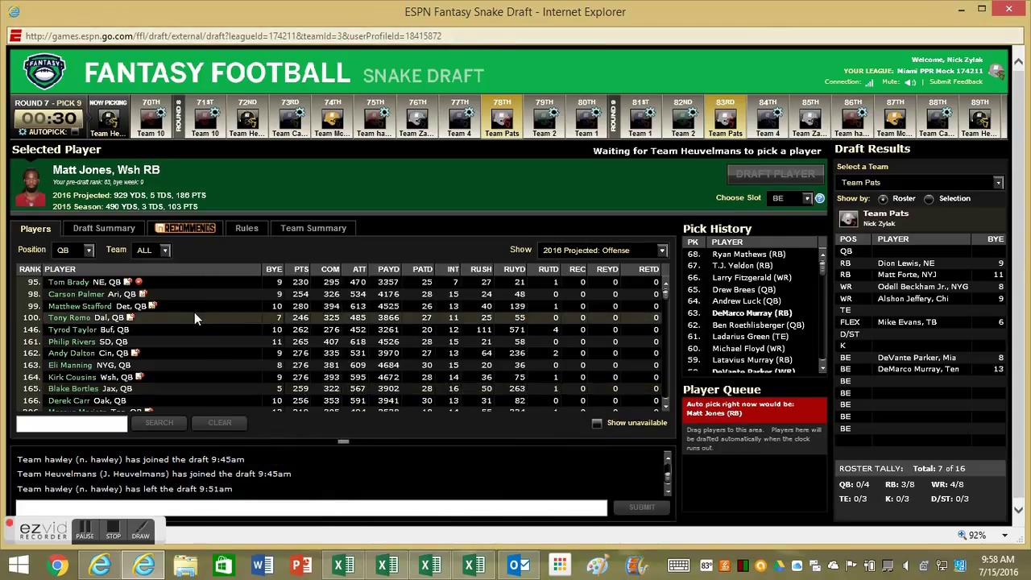
- Compare Tom Brady, Matthew Stafford, Tyrod Taylor and Andy Dalton in the quarterback list, leaving Brady selected
{"action": "left_click", "coordinate": [204, 288]}
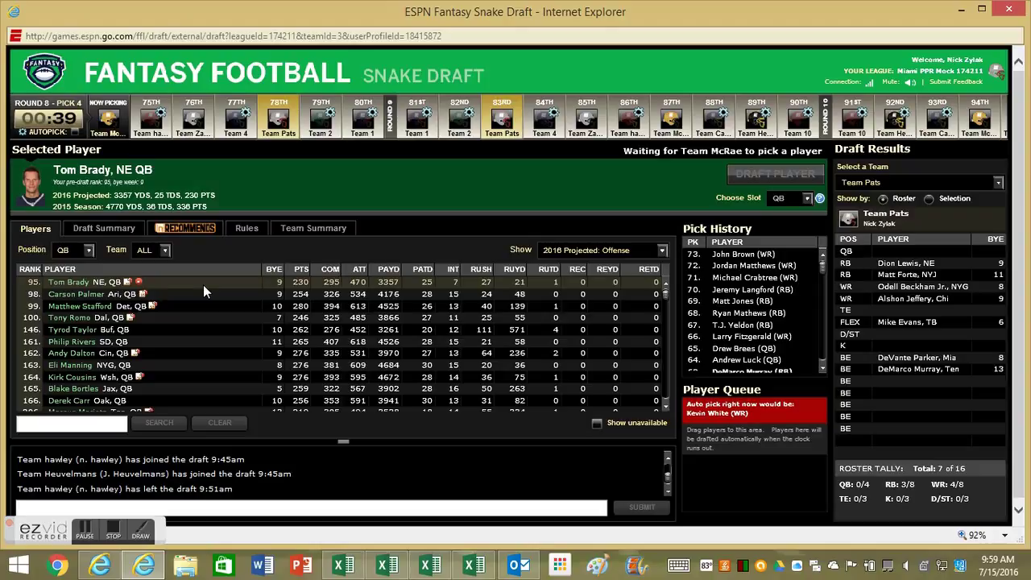
{"action": "left_click", "coordinate": [180, 305]}
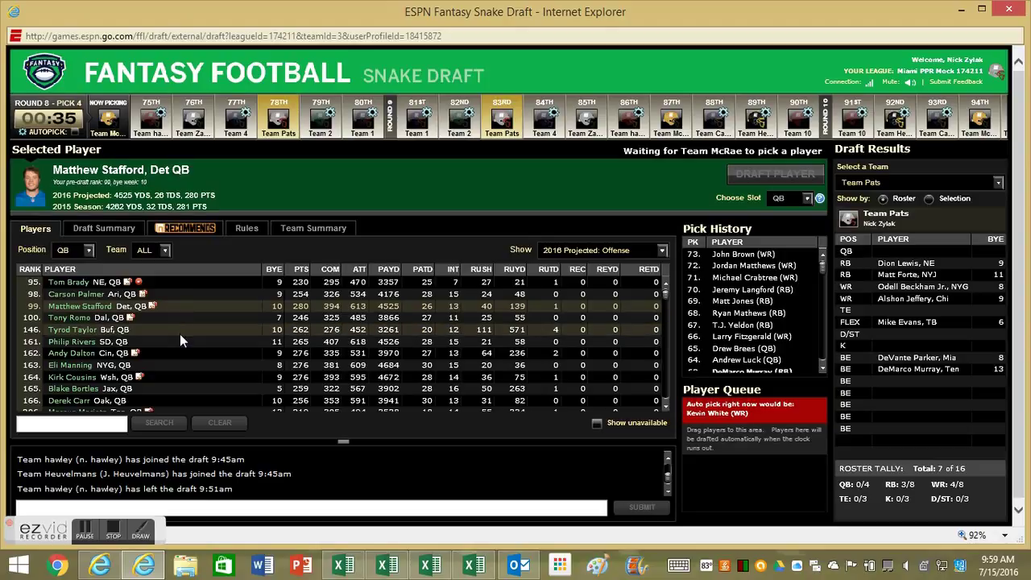
{"action": "left_click", "coordinate": [180, 331]}
{"action": "left_click", "coordinate": [179, 352]}
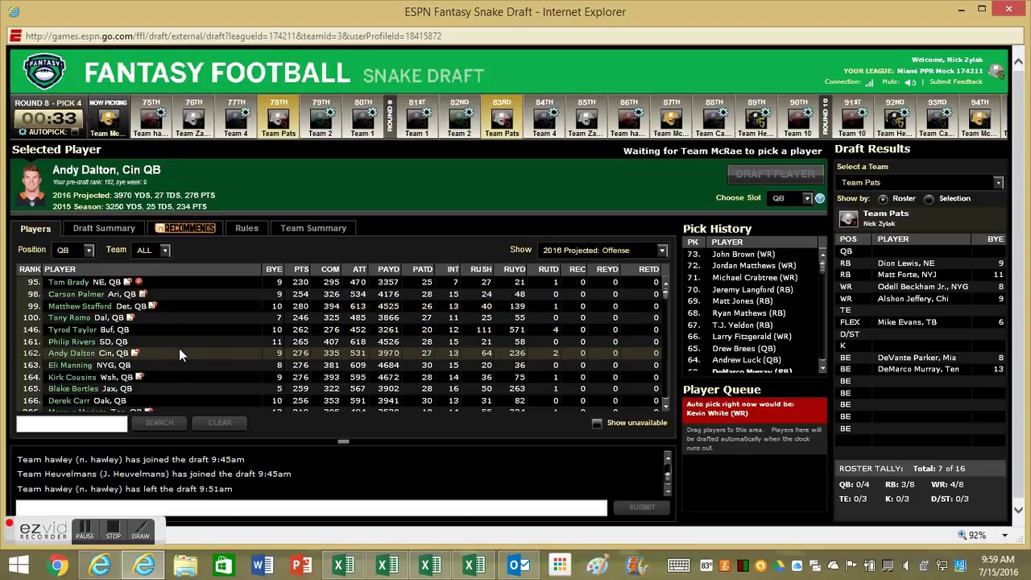
{"action": "left_click", "coordinate": [196, 283]}
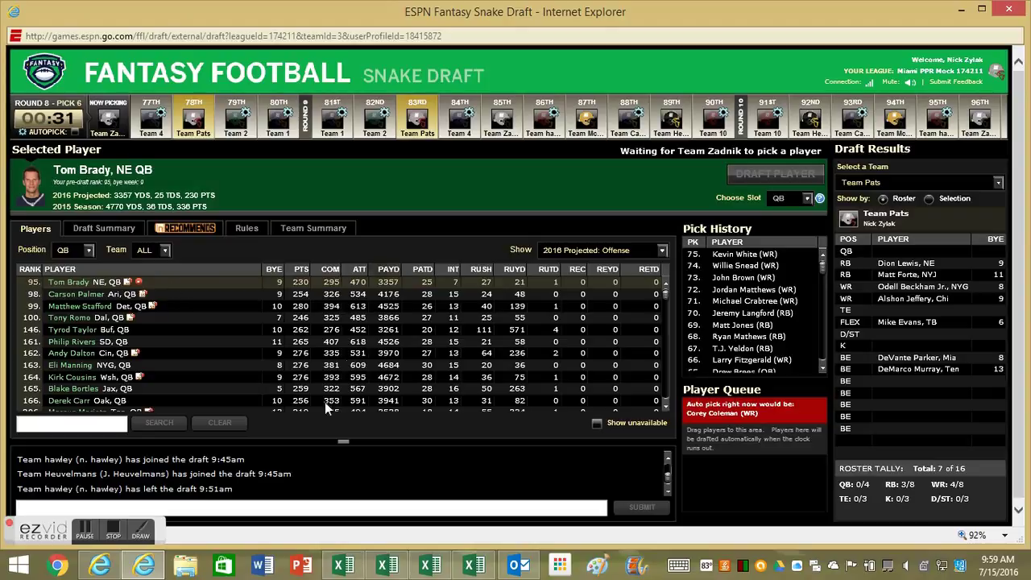
- Check Brady in the 2016 QB Rankings workbook in Excel, and draft Tom Brady to the QB slot in round 8
{"action": "left_click", "coordinate": [389, 564]}
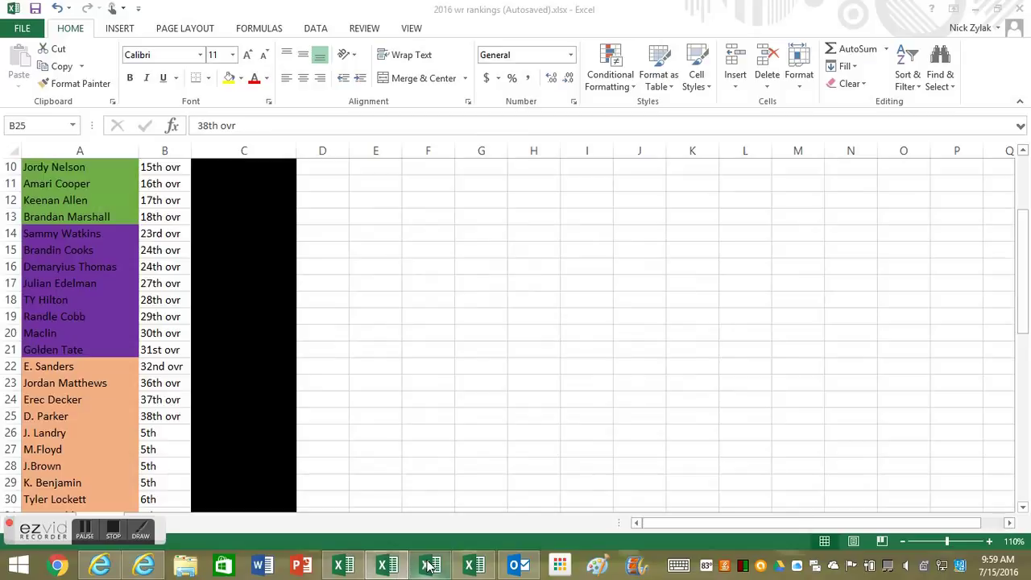
{"action": "left_click", "coordinate": [430, 564]}
{"action": "left_click", "coordinate": [94, 226]}
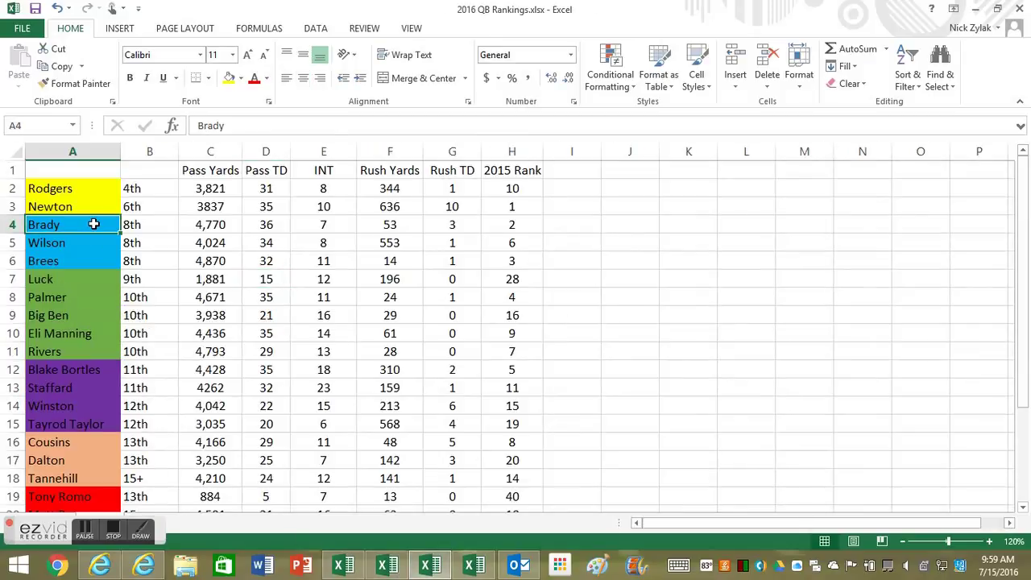
{"action": "left_click", "coordinate": [976, 8]}
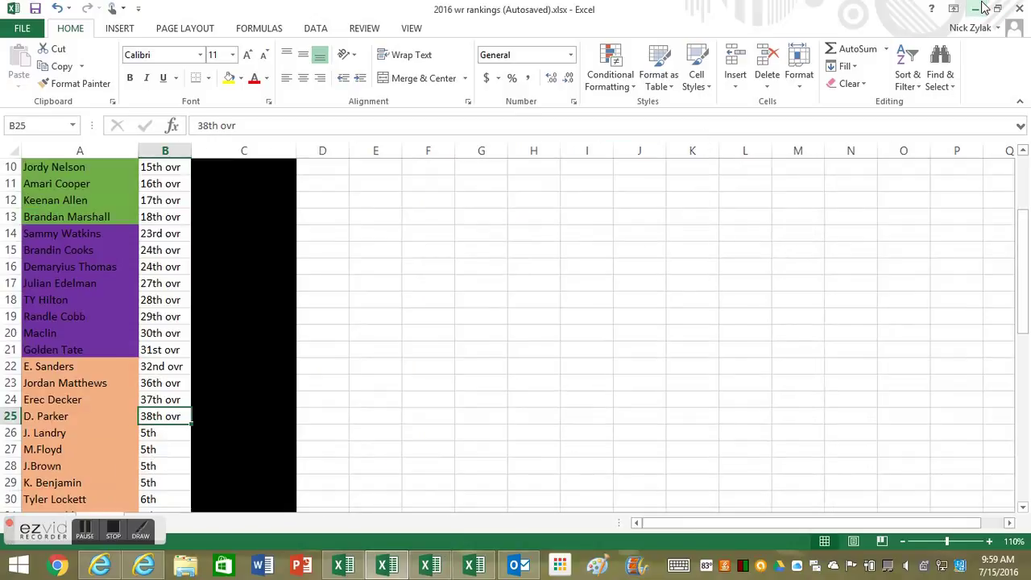
{"action": "left_click", "coordinate": [976, 8]}
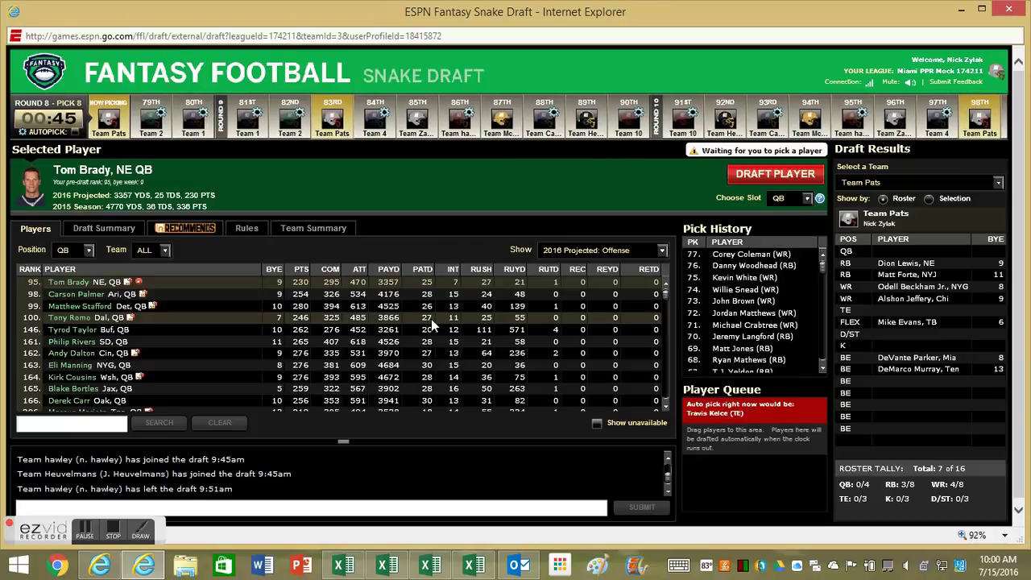
{"action": "left_click", "coordinate": [734, 175]}
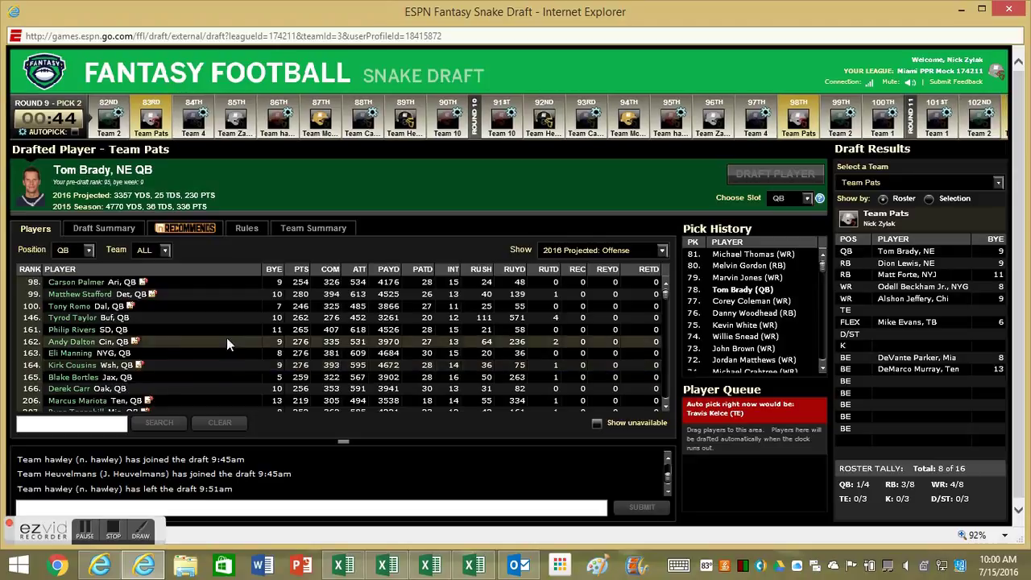
- List the available tight ends and draft Travis Kelce to the TE slot in round 9
{"action": "left_click", "coordinate": [73, 251]}
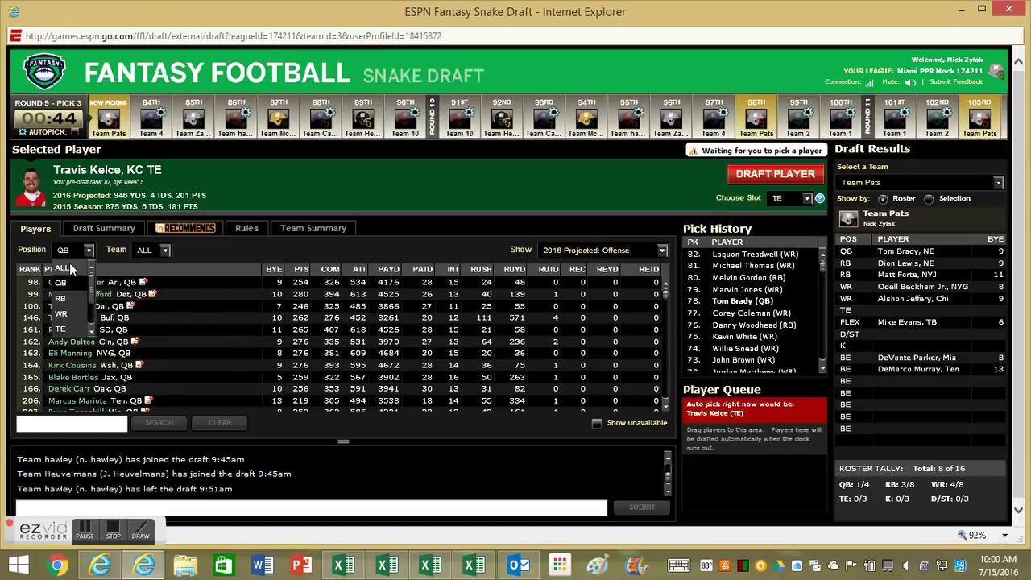
{"action": "left_click", "coordinate": [65, 328]}
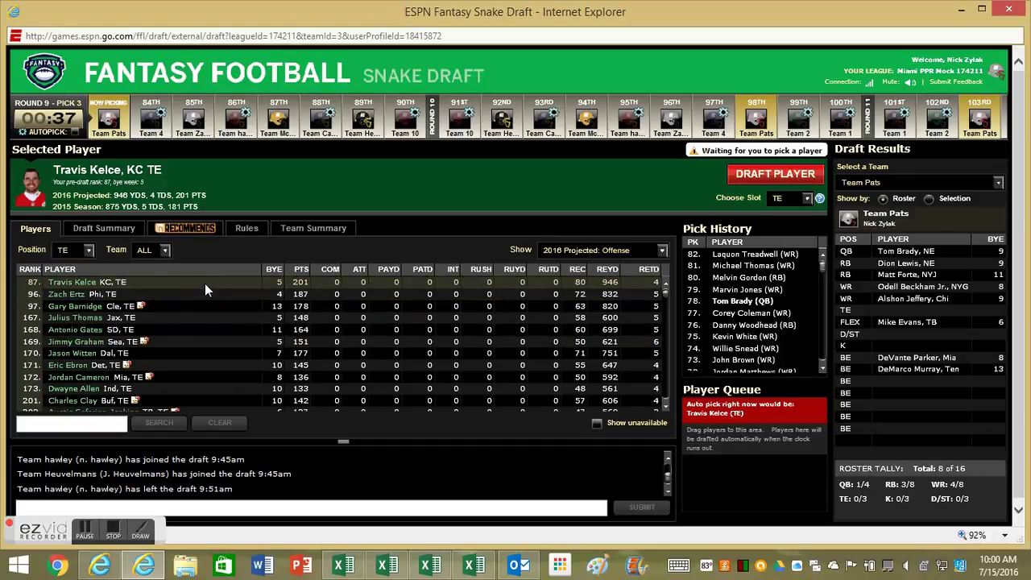
{"action": "left_click", "coordinate": [753, 178]}
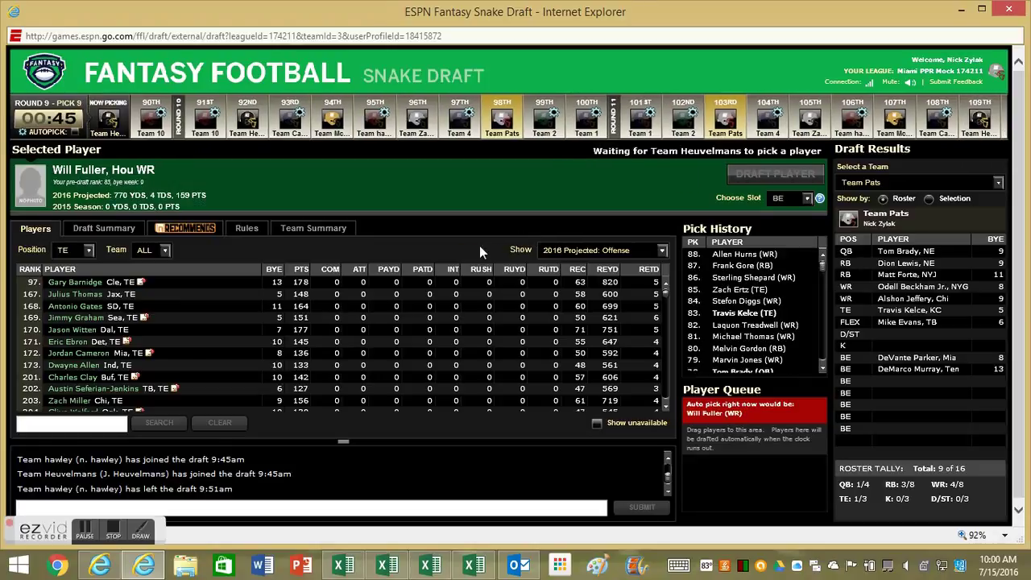
- Show the available players at all positions, and narrow the list to FLEX players
{"action": "left_click", "coordinate": [80, 250]}
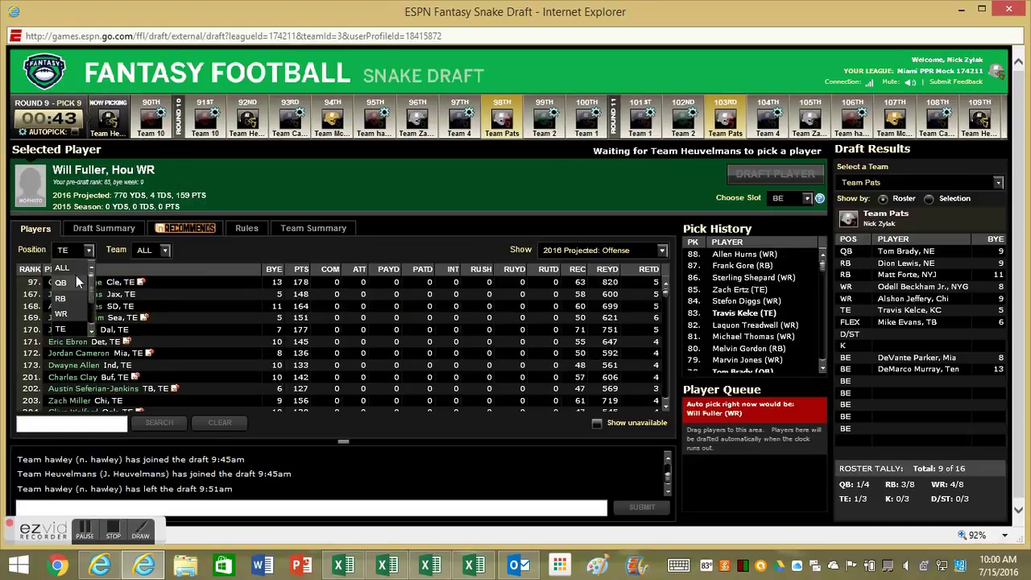
{"action": "left_click", "coordinate": [75, 267]}
{"action": "left_click", "coordinate": [74, 251]}
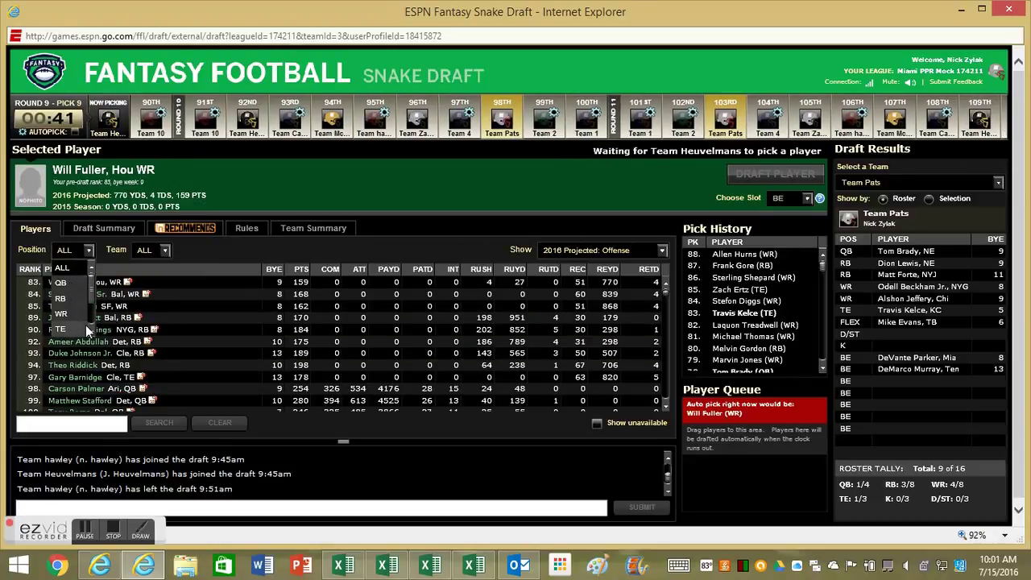
{"action": "scroll", "coordinate": [85, 324], "scroll_direction": "down", "scroll_amount": 1}
{"action": "left_click", "coordinate": [68, 306]}
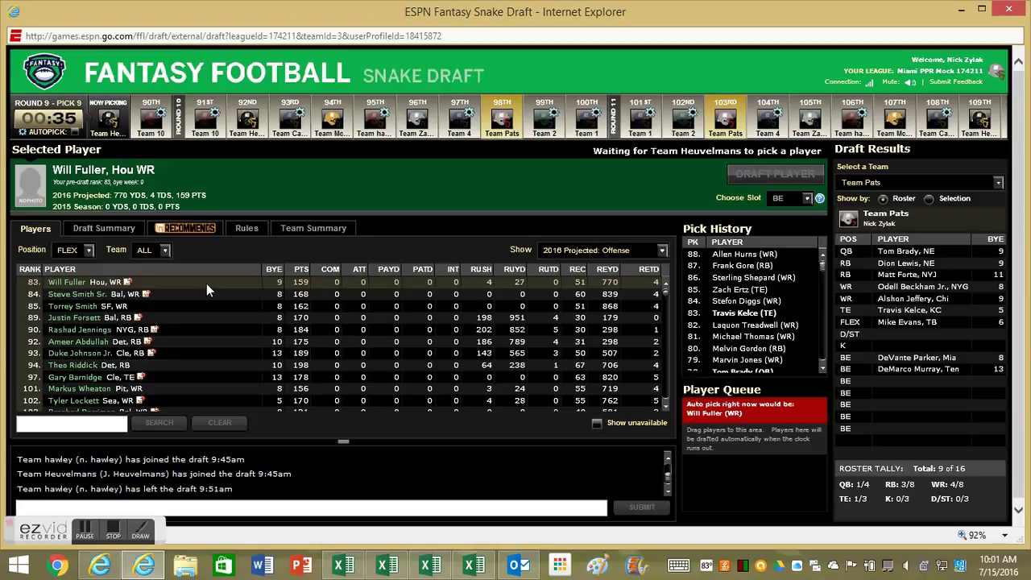
- Look up Will Fuller in the 2016 WR rankings workbook in Excel, and return to the draft window
{"action": "left_click", "coordinate": [386, 565]}
{"action": "scroll", "coordinate": [314, 357], "scroll_direction": "down", "scroll_amount": 10}
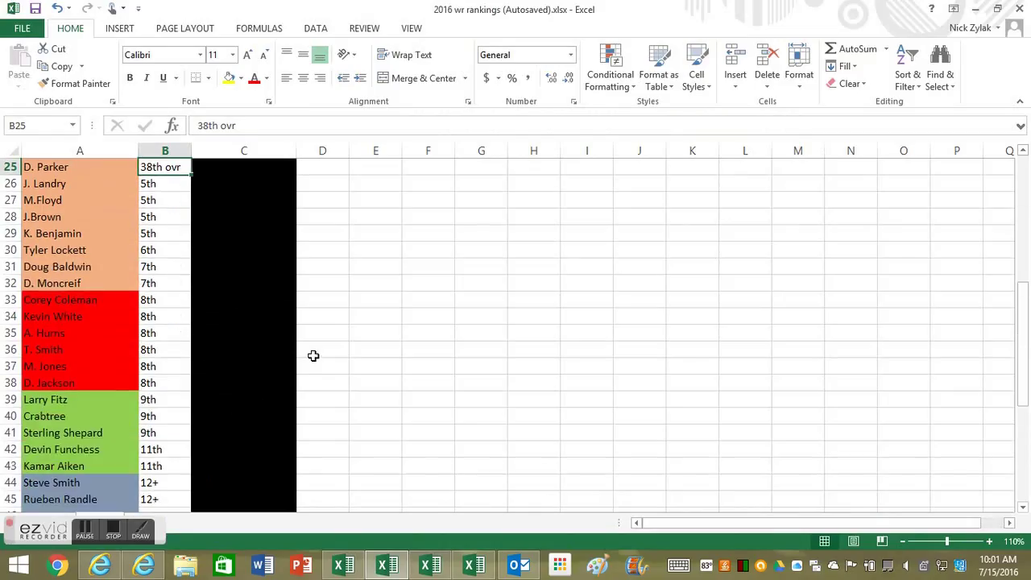
{"action": "left_click", "coordinate": [104, 432]}
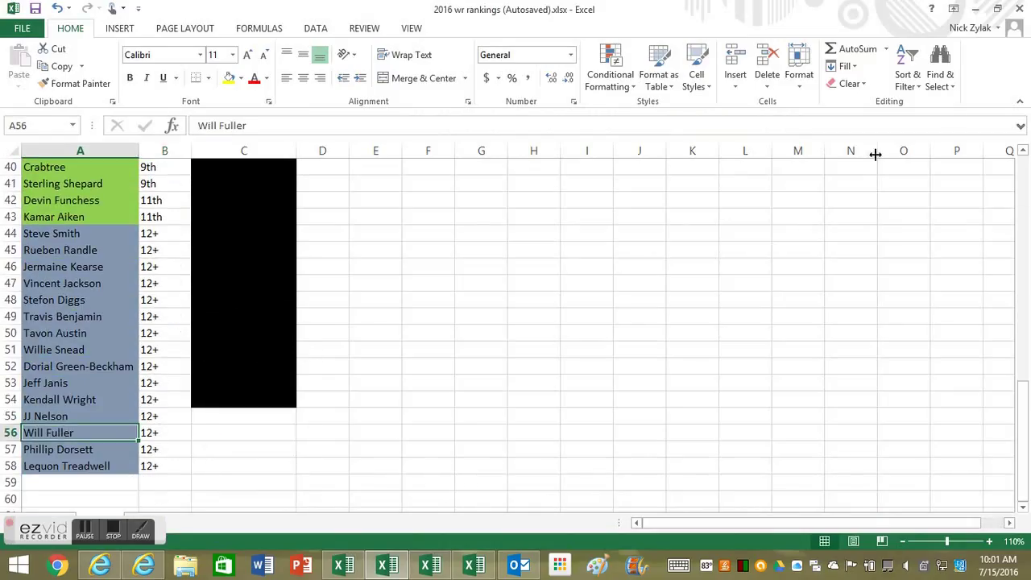
{"action": "left_click", "coordinate": [975, 9]}
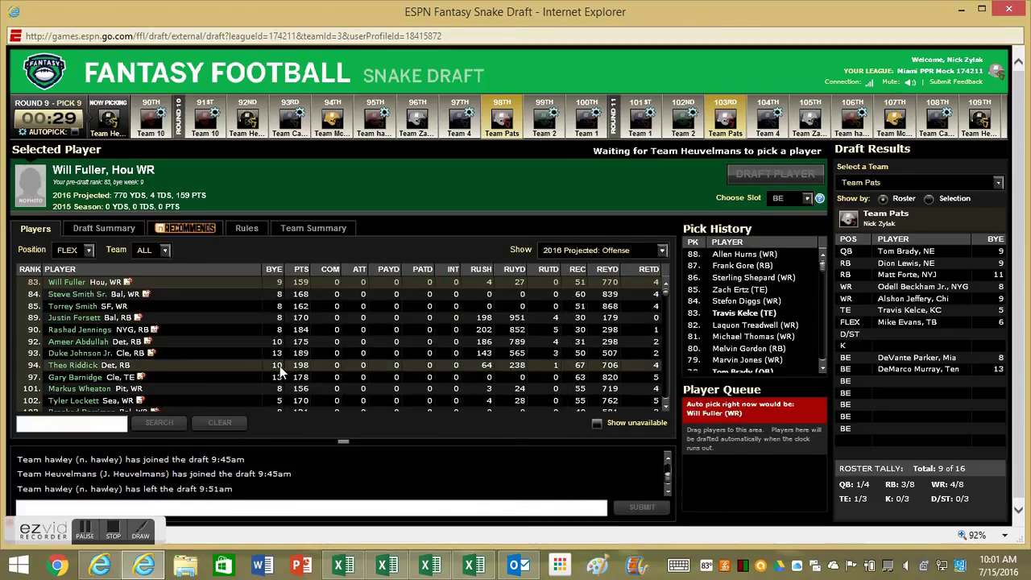
- List the available wide receivers and select Tyler Lockett to view his stats
{"action": "left_click", "coordinate": [77, 250]}
{"action": "left_click", "coordinate": [71, 270]}
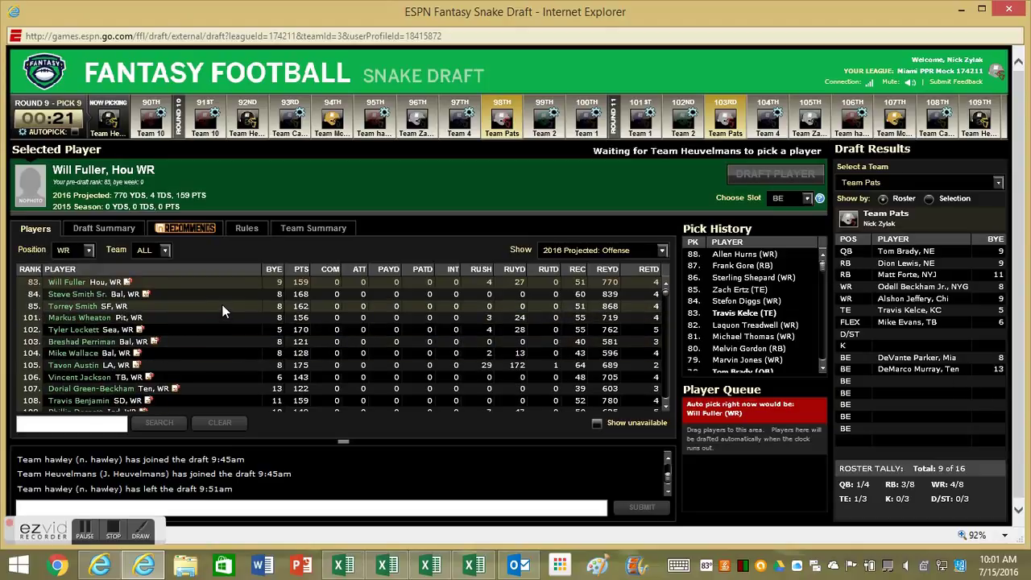
{"action": "left_click", "coordinate": [213, 330]}
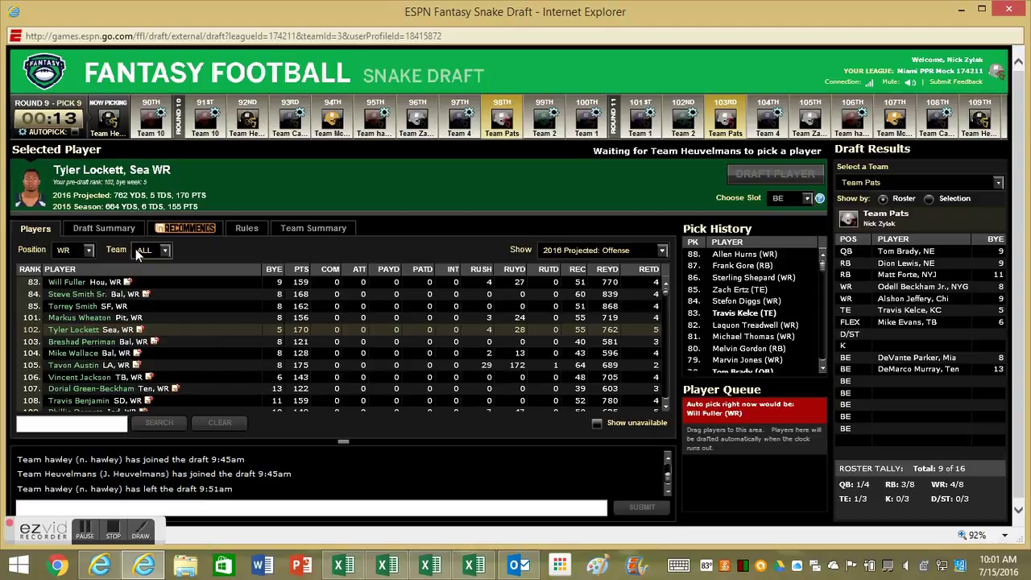
- Look up Tyler Lockett in the 2016 WR rankings workbook in Excel, and return to the draft window
{"action": "left_click", "coordinate": [387, 564]}
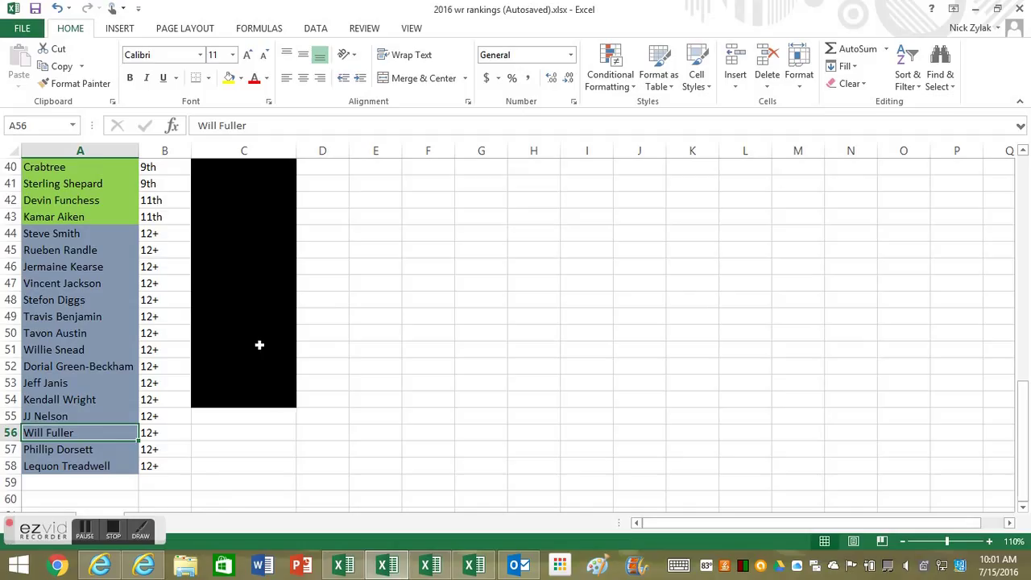
{"action": "scroll", "coordinate": [260, 343], "scroll_direction": "up", "scroll_amount": 7}
{"action": "left_click", "coordinate": [93, 352]}
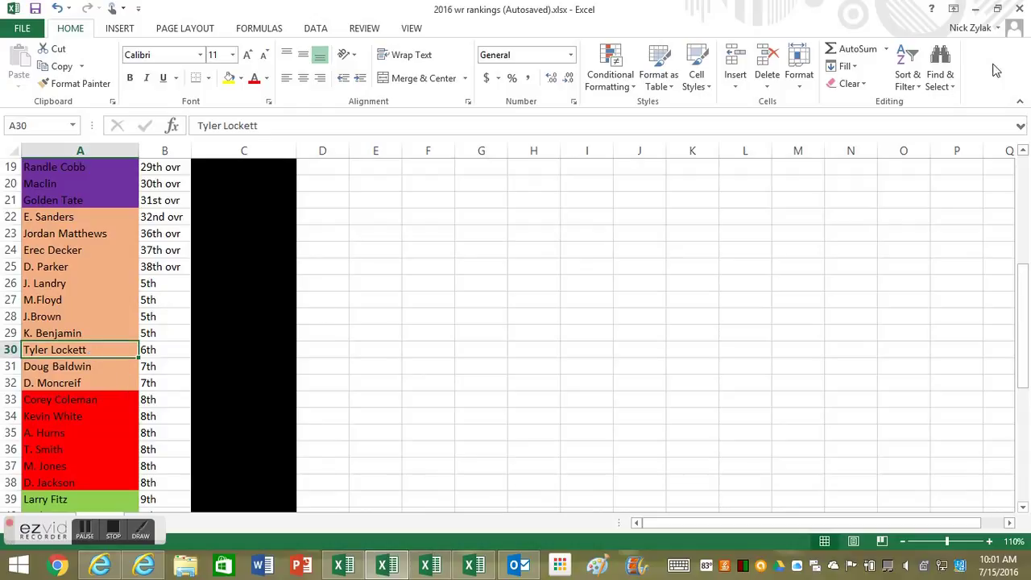
{"action": "left_click", "coordinate": [976, 9]}
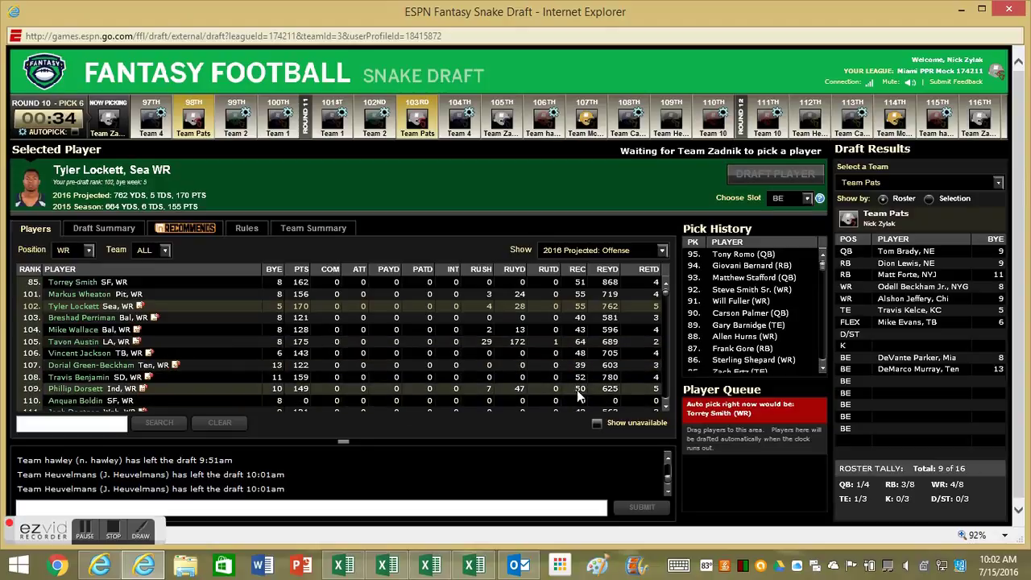
- Browse the lower-ranked available wide receivers, and select Torrey Smith to view his stats
{"action": "left_click", "coordinate": [666, 406]}
{"action": "left_click", "coordinate": [666, 406]}
{"action": "left_click", "coordinate": [666, 407]}
{"action": "left_click", "coordinate": [666, 407]}
{"action": "left_click", "coordinate": [666, 406]}
{"action": "left_click", "coordinate": [666, 407]}
{"action": "left_click", "coordinate": [666, 406]}
{"action": "left_click", "coordinate": [666, 406]}
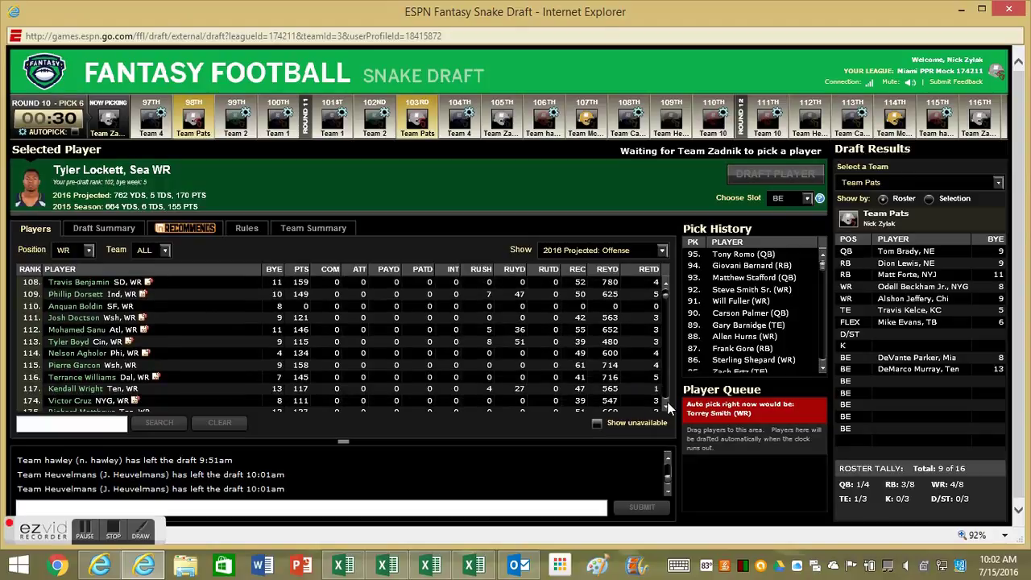
{"action": "left_click", "coordinate": [666, 407]}
{"action": "left_click", "coordinate": [666, 407]}
{"action": "left_click", "coordinate": [666, 406]}
{"action": "left_click", "coordinate": [666, 407]}
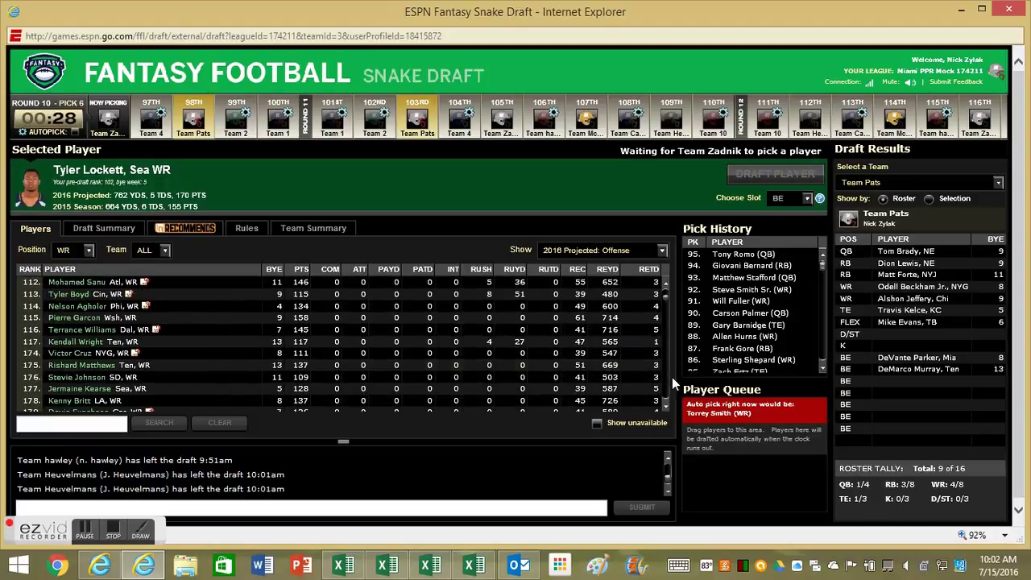
{"action": "left_click_drag", "start_coordinate": [666, 298], "coordinate": [666, 281]}
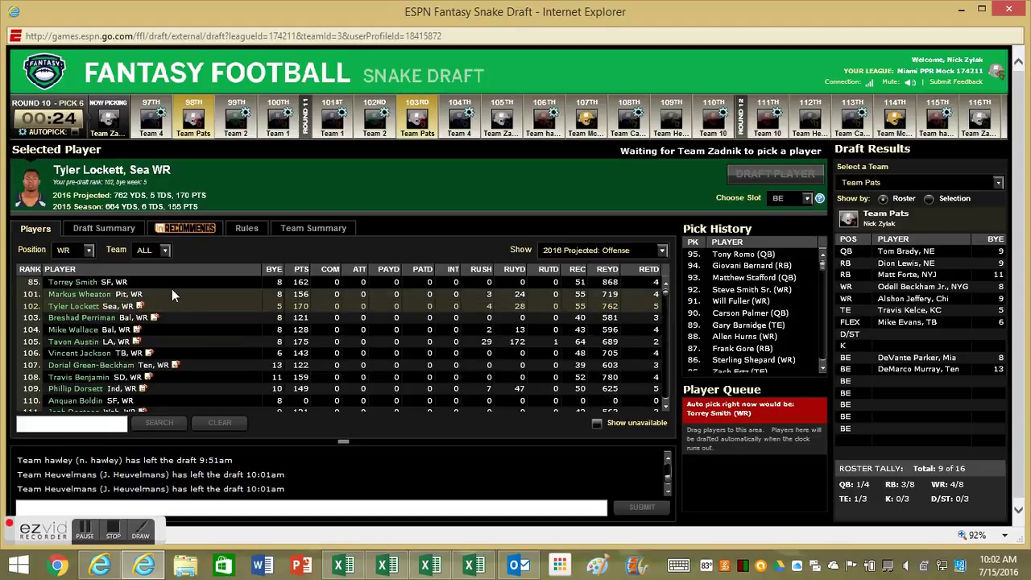
{"action": "left_click", "coordinate": [174, 285]}
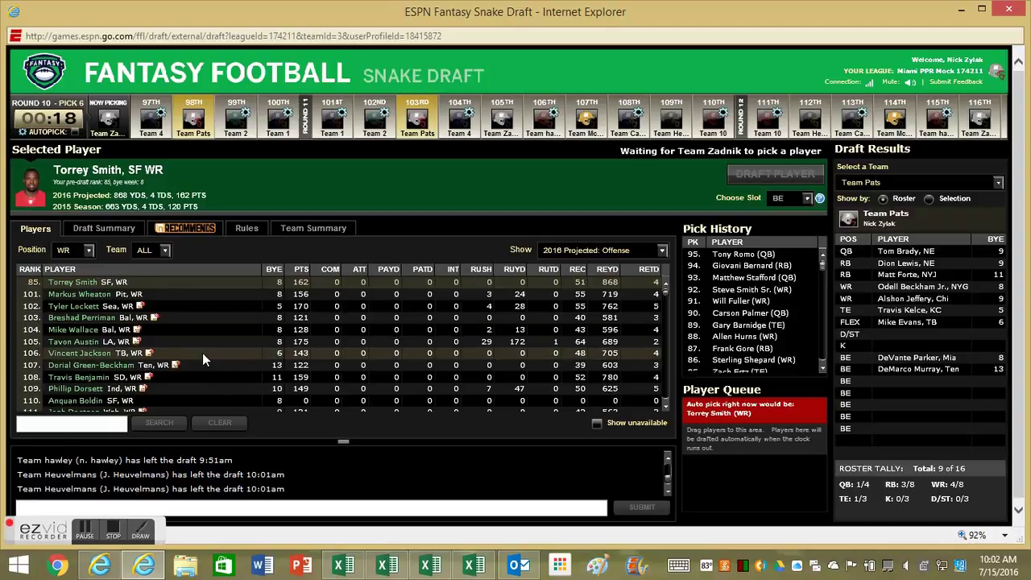
- Keep the player list on wide receivers, select Tyler Lockett of Seattle, and draft him to the bench
{"action": "left_click", "coordinate": [65, 250]}
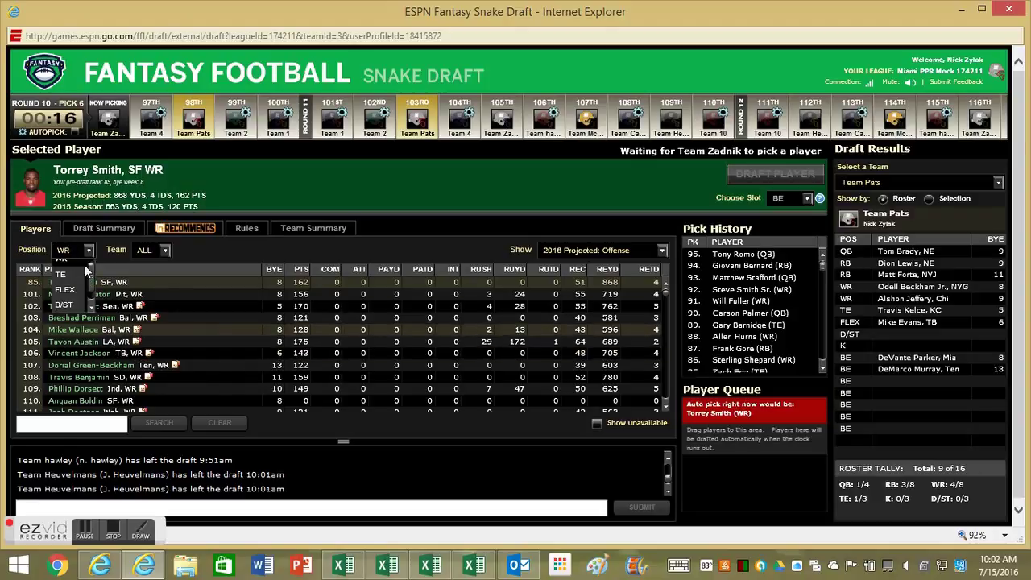
{"action": "left_click", "coordinate": [80, 284]}
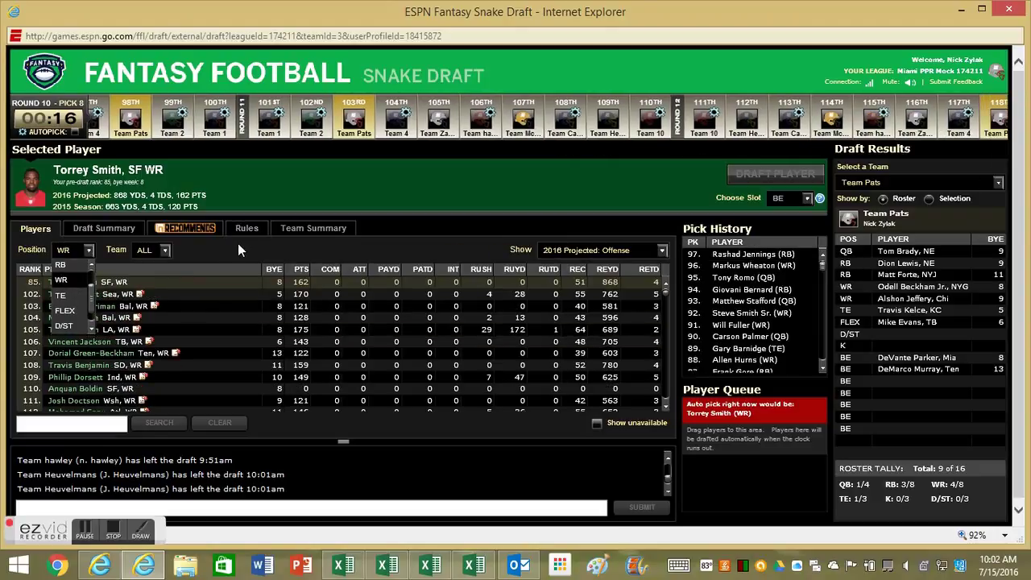
{"action": "left_click", "coordinate": [189, 294]}
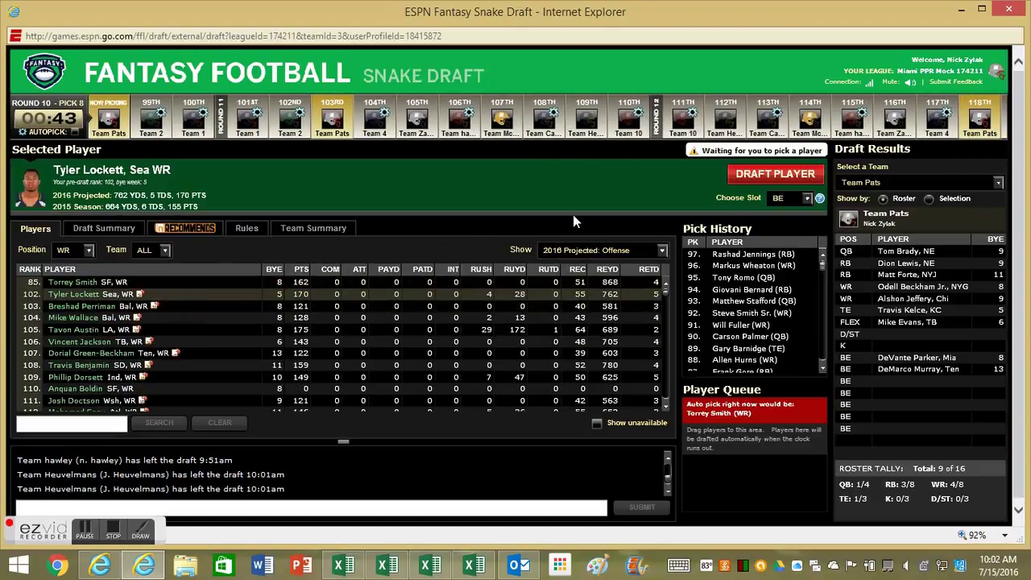
{"action": "left_click", "coordinate": [799, 175]}
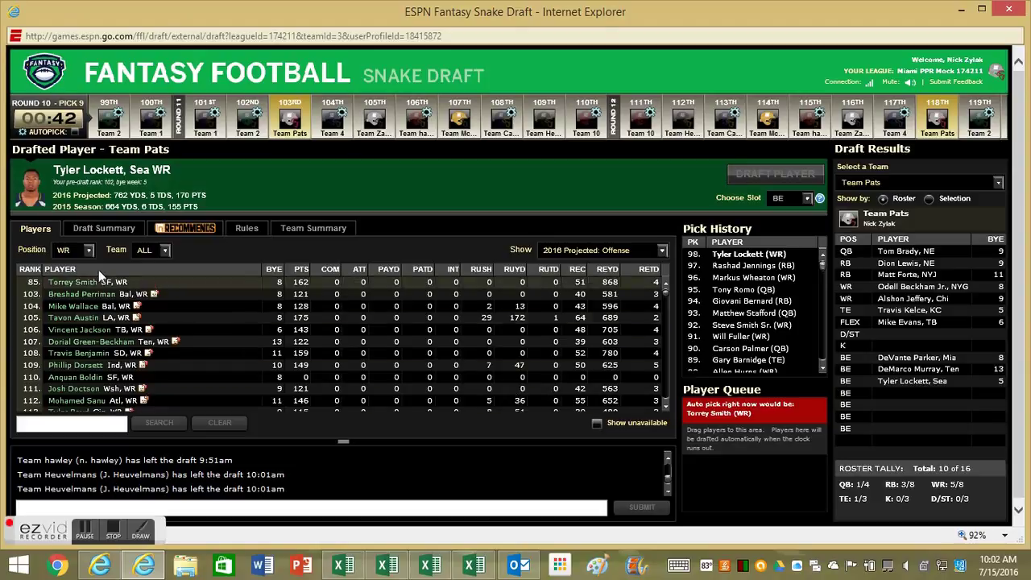
- List the available running backs and draft Charles Sims and Tevin Coleman to the bench with consecutive team picks
{"action": "left_click", "coordinate": [85, 251]}
{"action": "left_click", "coordinate": [76, 267]}
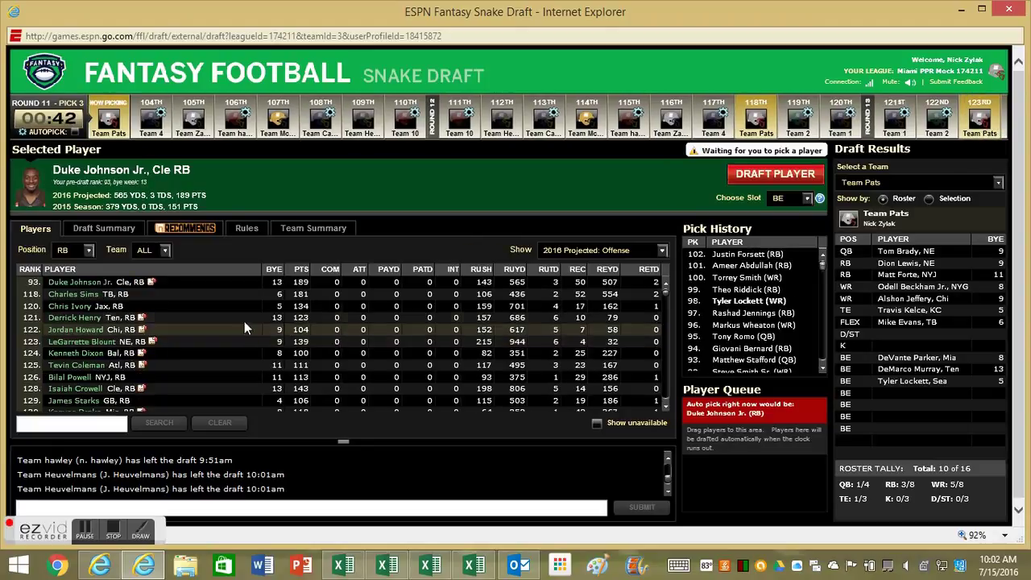
{"action": "left_click", "coordinate": [259, 297]}
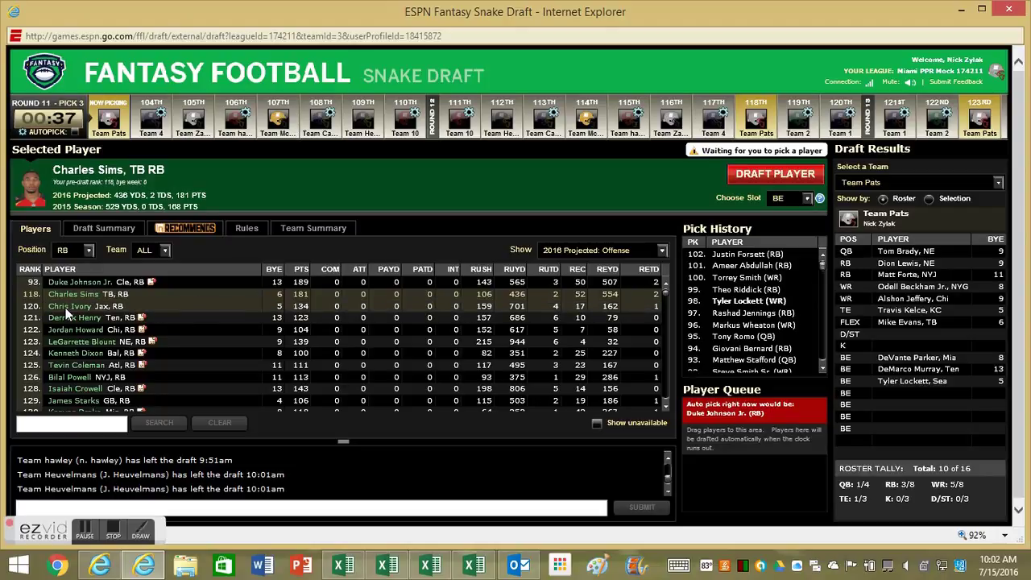
{"action": "left_click", "coordinate": [771, 176]}
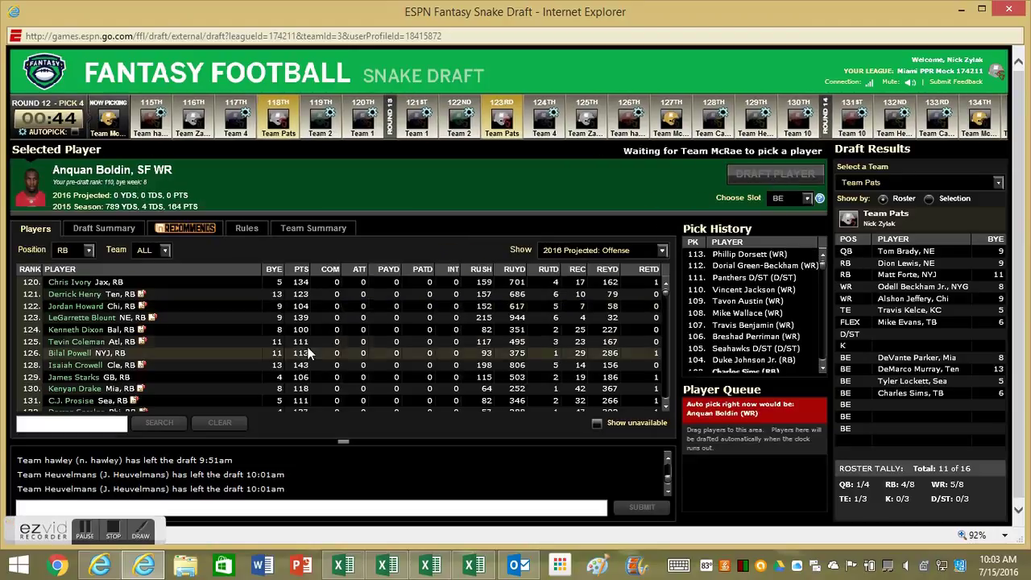
{"action": "left_click", "coordinate": [217, 342]}
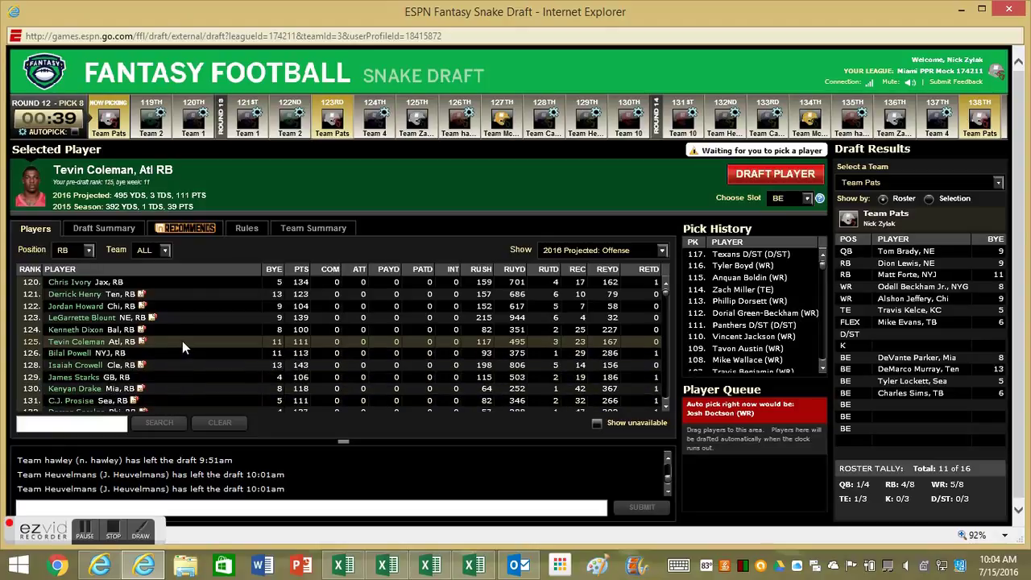
{"action": "left_click", "coordinate": [769, 173]}
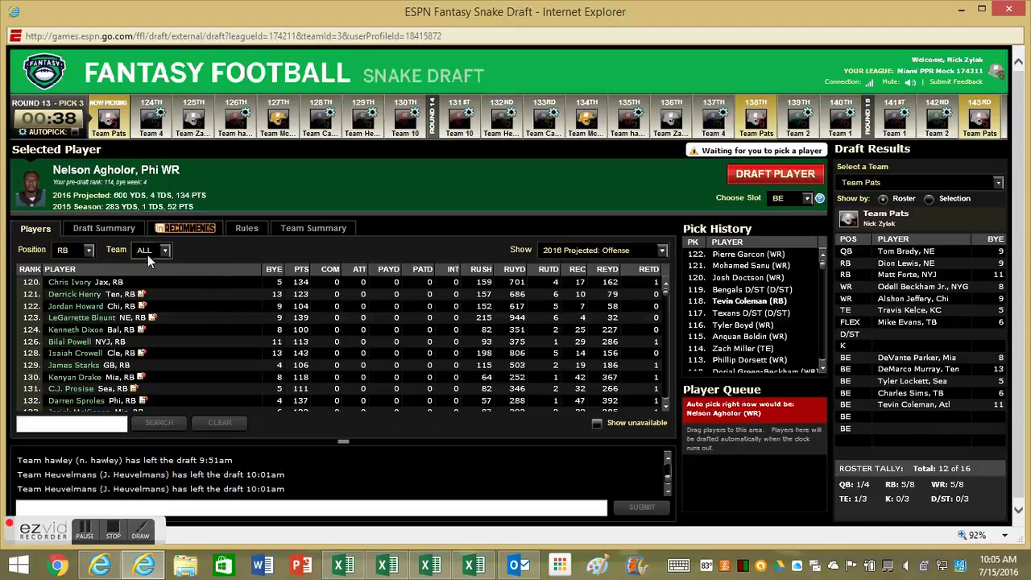
- List the available wide receivers, select Devin Funchess, and draft him to the bench after reviewing the lower-ranked receivers
{"action": "left_click", "coordinate": [80, 249]}
{"action": "left_click", "coordinate": [72, 292]}
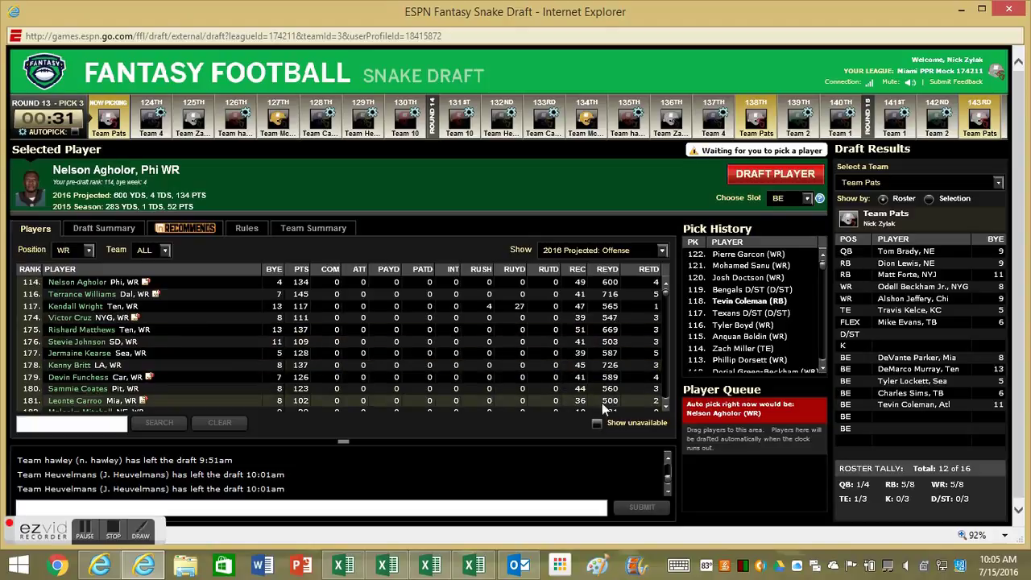
{"action": "left_click", "coordinate": [221, 377]}
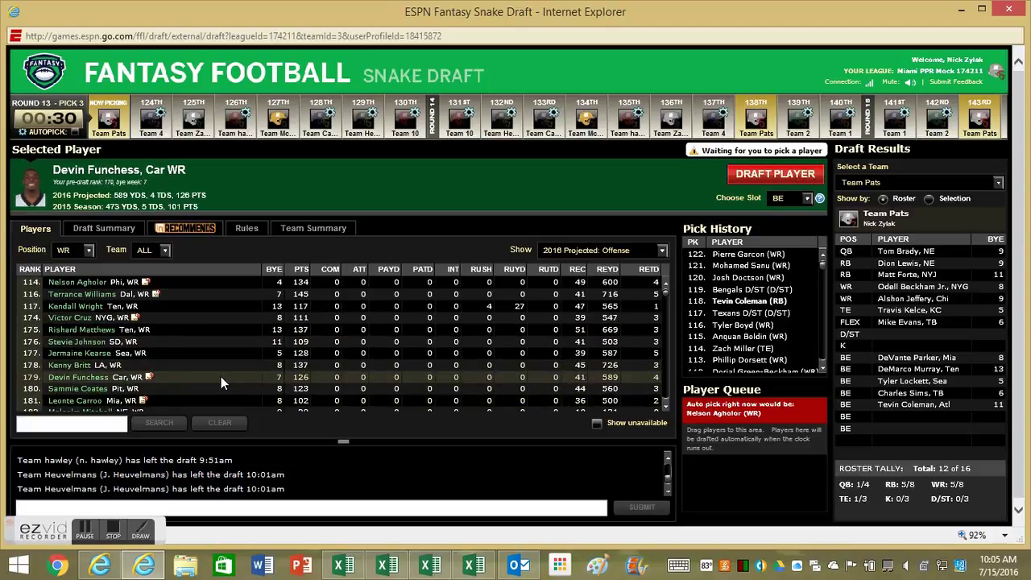
{"action": "scroll", "coordinate": [665, 402], "scroll_direction": "down", "scroll_amount": 1}
{"action": "left_click", "coordinate": [665, 402]}
{"action": "left_click", "coordinate": [665, 402]}
{"action": "left_click", "coordinate": [665, 402]}
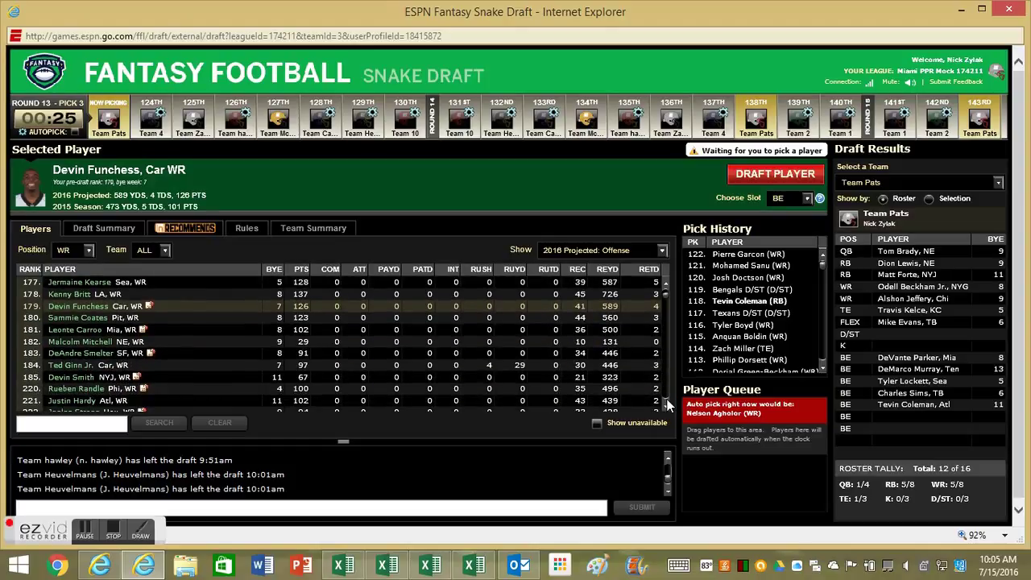
{"action": "left_click", "coordinate": [666, 402]}
{"action": "left_click", "coordinate": [665, 402]}
{"action": "left_click", "coordinate": [665, 402]}
{"action": "left_click", "coordinate": [665, 402]}
{"action": "left_click", "coordinate": [666, 402]}
{"action": "left_click", "coordinate": [665, 402]}
{"action": "left_click", "coordinate": [666, 402]}
{"action": "left_click", "coordinate": [665, 402]}
{"action": "left_click", "coordinate": [665, 402]}
{"action": "left_click", "coordinate": [665, 402]}
{"action": "left_click", "coordinate": [665, 402]}
{"action": "left_click", "coordinate": [665, 402]}
{"action": "left_click", "coordinate": [774, 175]}
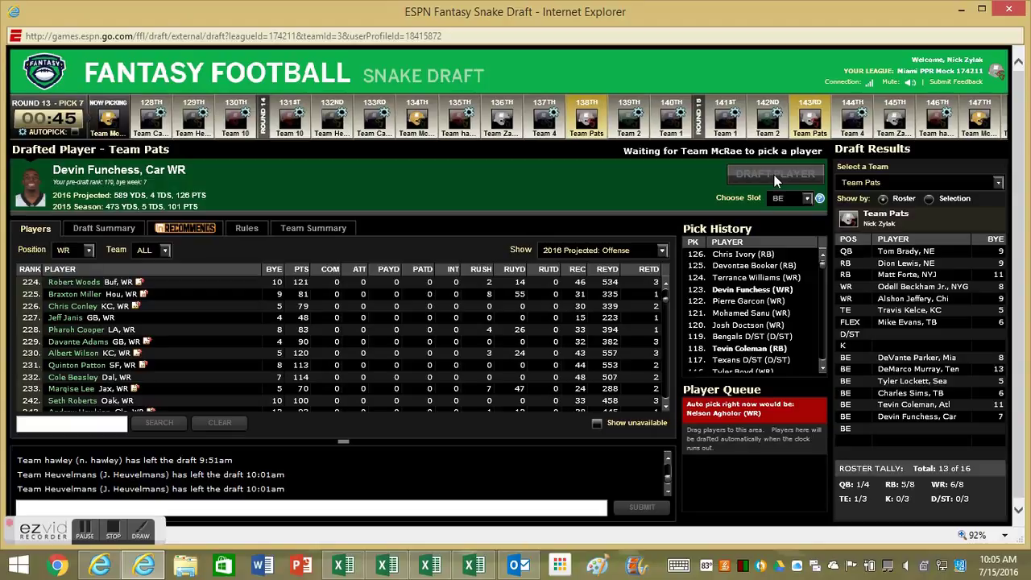
- Filter the available players by the QB position
{"action": "left_click", "coordinate": [666, 285]}
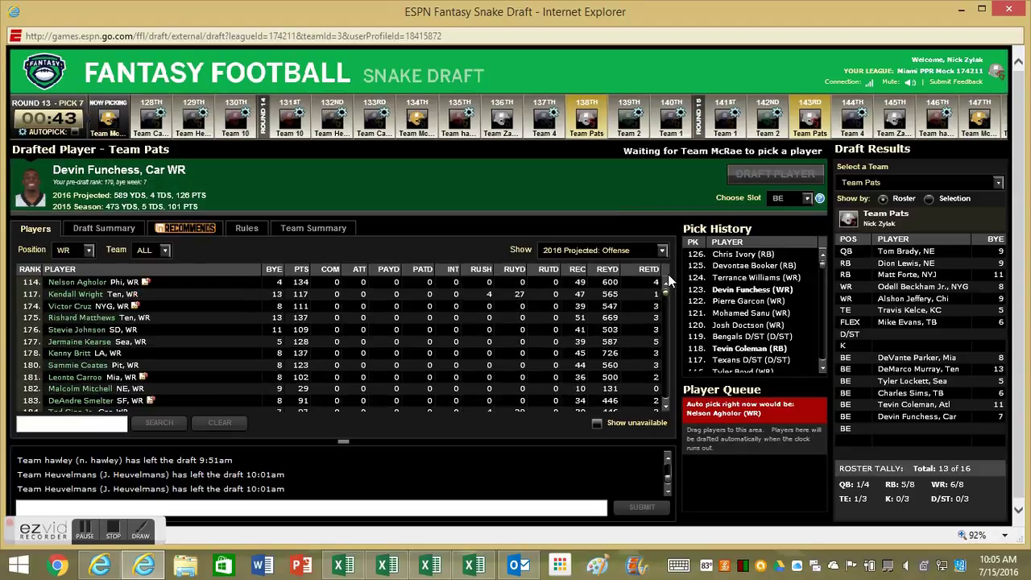
{"action": "left_click", "coordinate": [71, 252]}
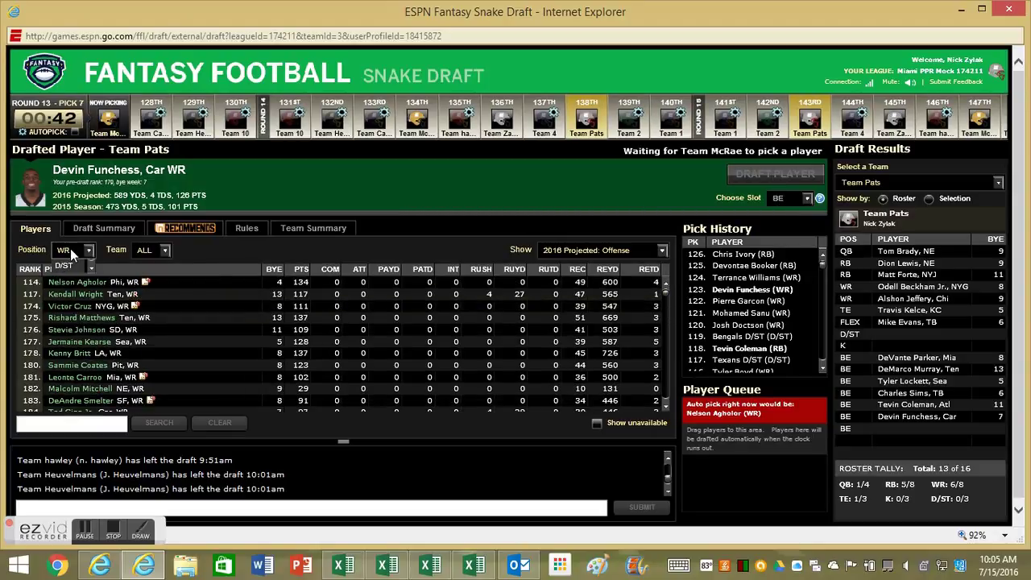
{"action": "left_click", "coordinate": [75, 276]}
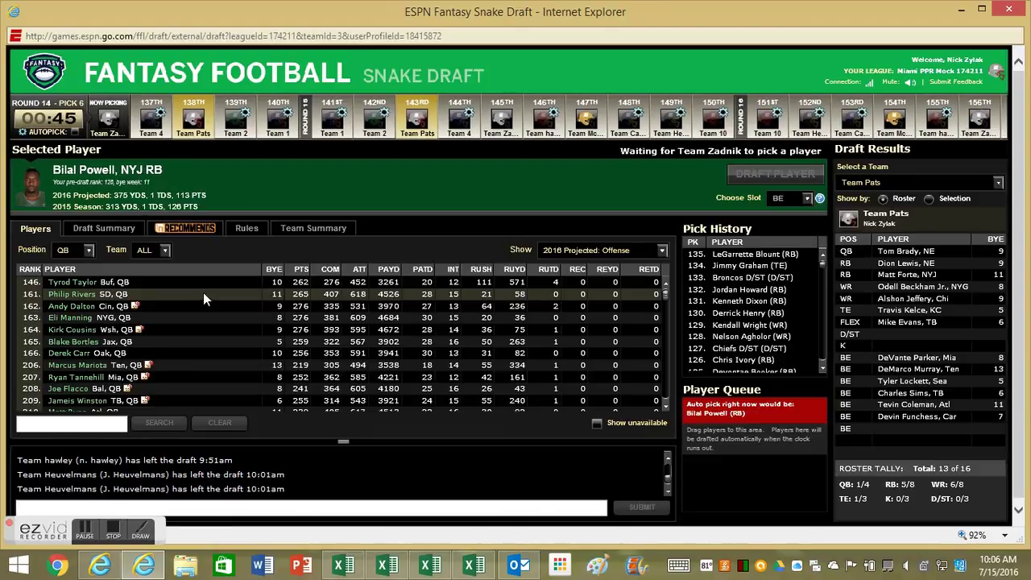
- Look up Eli Manning and Rivers in the 2016 QB Rankings workbook in Excel, and return to the draft window
{"action": "left_click", "coordinate": [431, 567]}
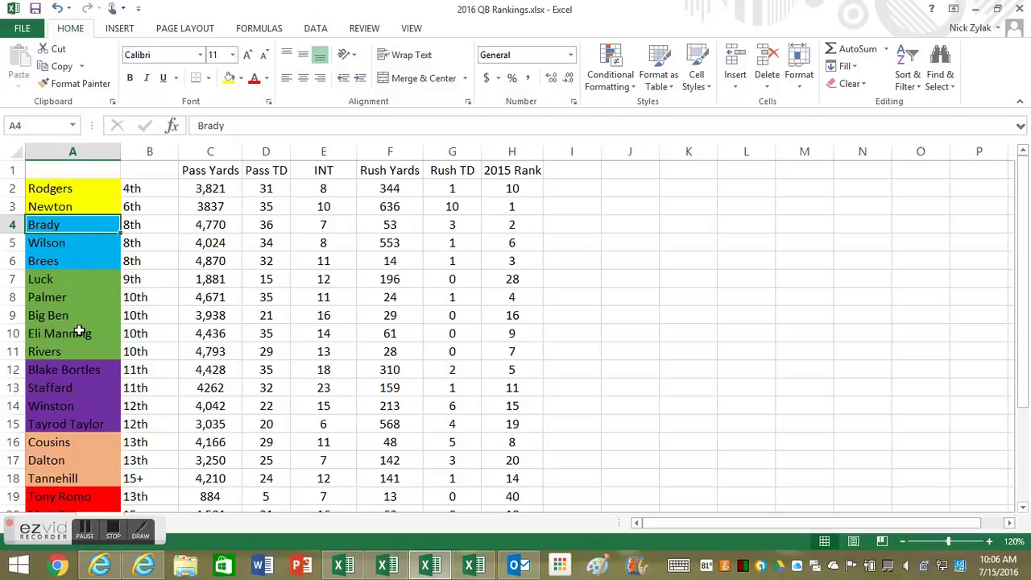
{"action": "left_click", "coordinate": [79, 333]}
{"action": "left_click", "coordinate": [77, 351]}
{"action": "left_click", "coordinate": [977, 8]}
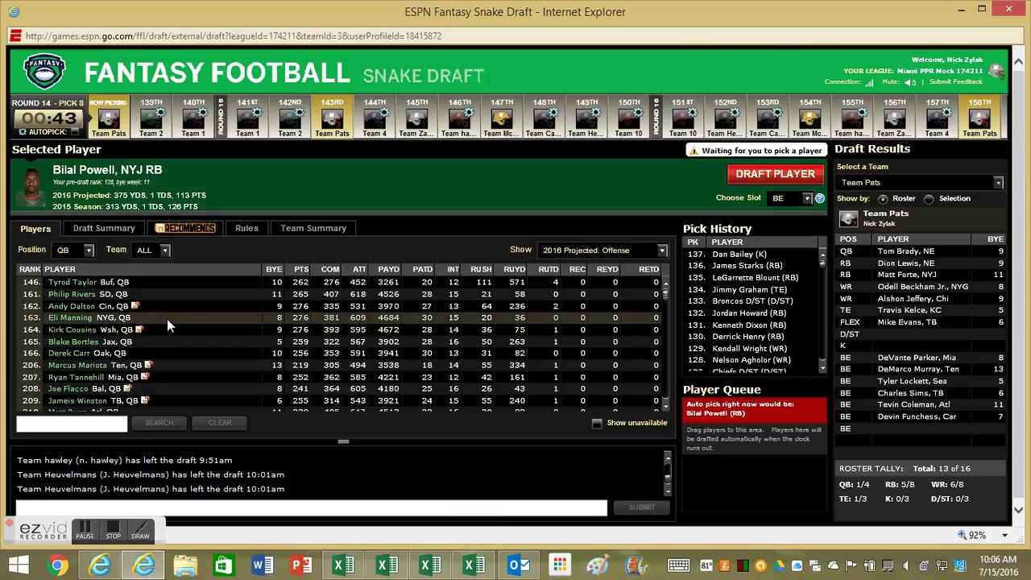
- Select quarterback Eli Manning and draft him to the bench
{"action": "left_click", "coordinate": [166, 318]}
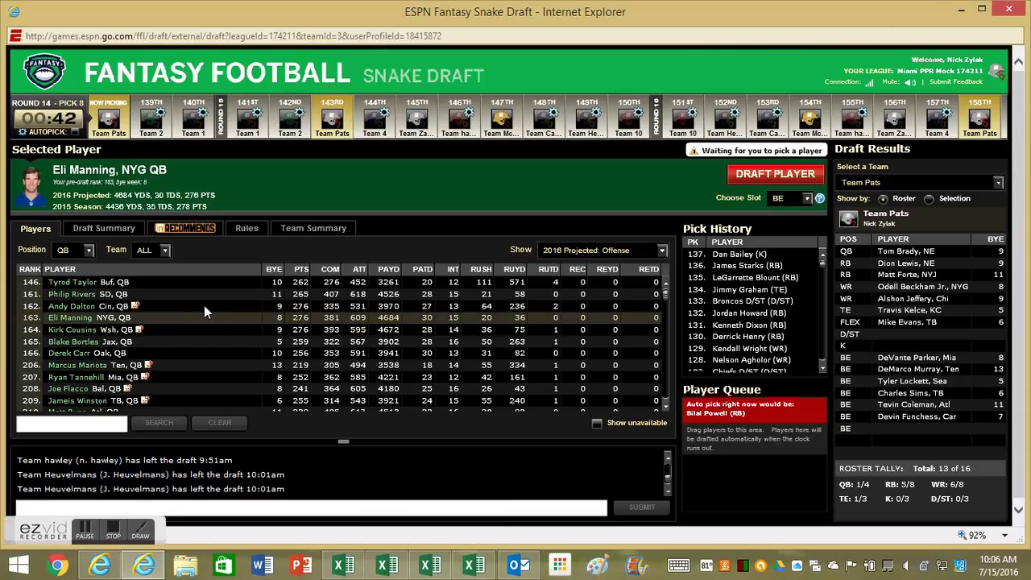
{"action": "left_click", "coordinate": [808, 175]}
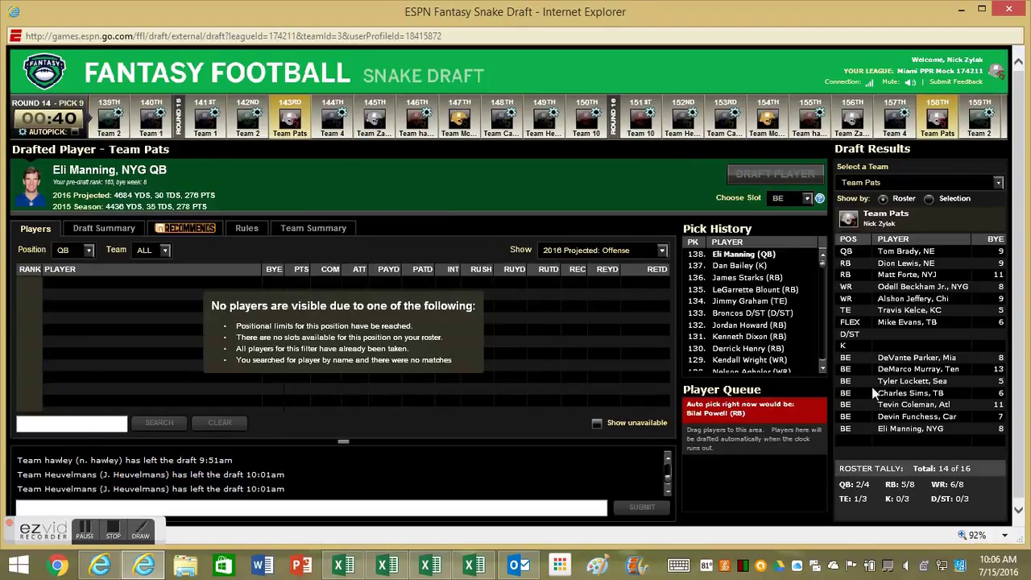
- List the available team defenses and draft the Cardinals D/ST into the D/ST slot
{"action": "left_click", "coordinate": [77, 251]}
{"action": "left_click", "coordinate": [77, 268]}
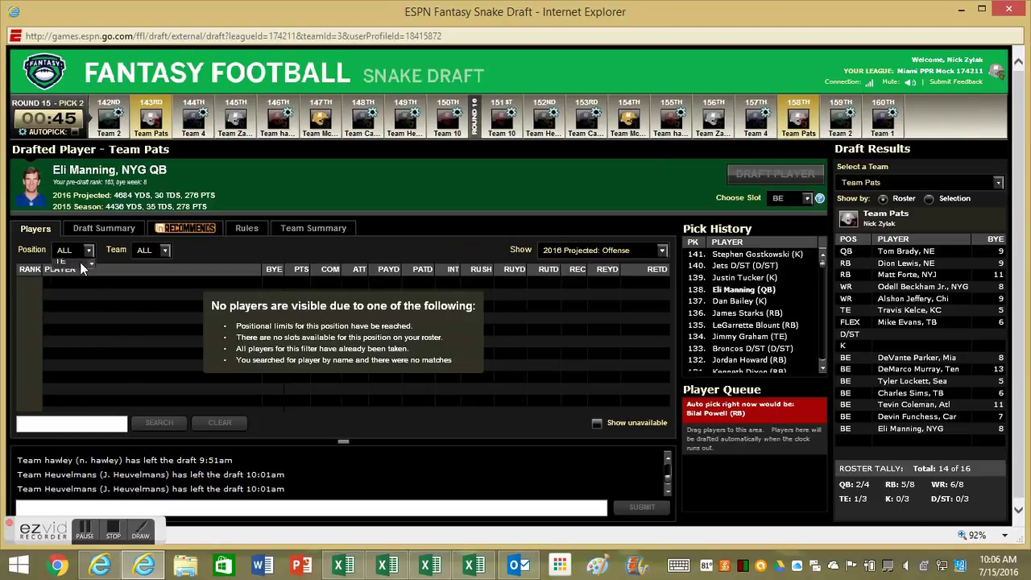
{"action": "left_click", "coordinate": [79, 250]}
{"action": "scroll", "coordinate": [76, 282], "scroll_direction": "down", "scroll_amount": 1}
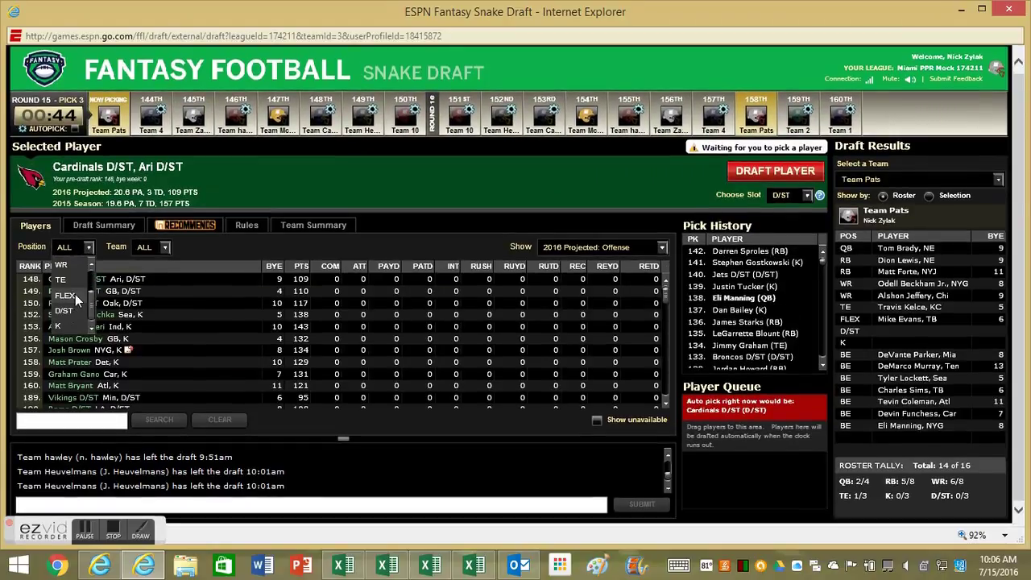
{"action": "left_click", "coordinate": [64, 310]}
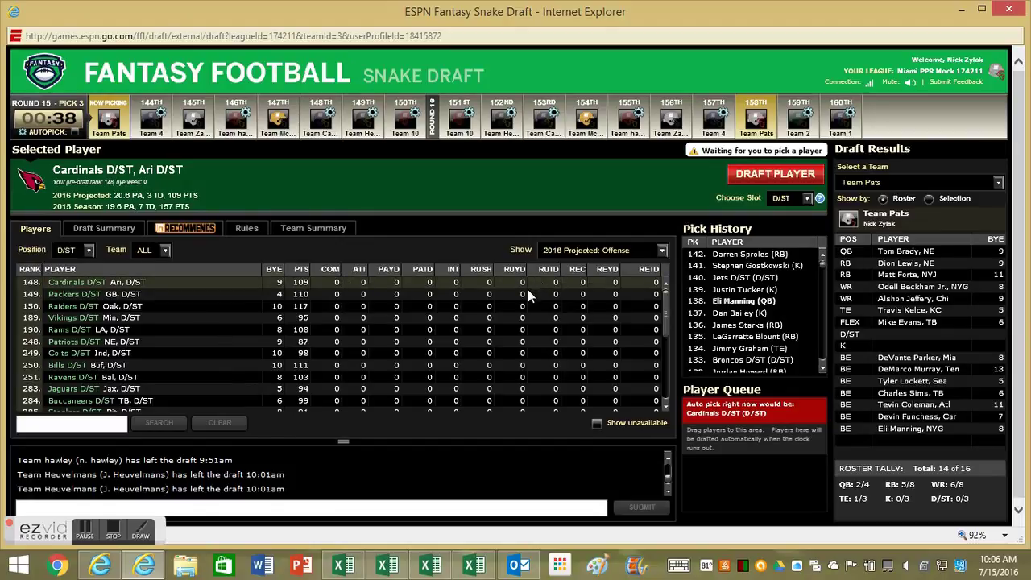
{"action": "mouse_move", "coordinate": [431, 574]}
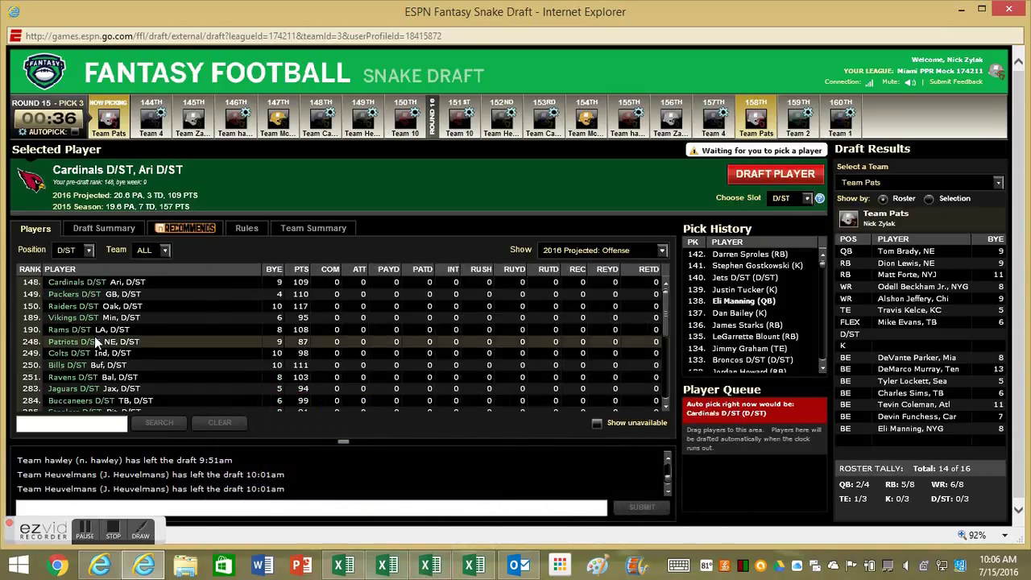
{"action": "left_click", "coordinate": [731, 179]}
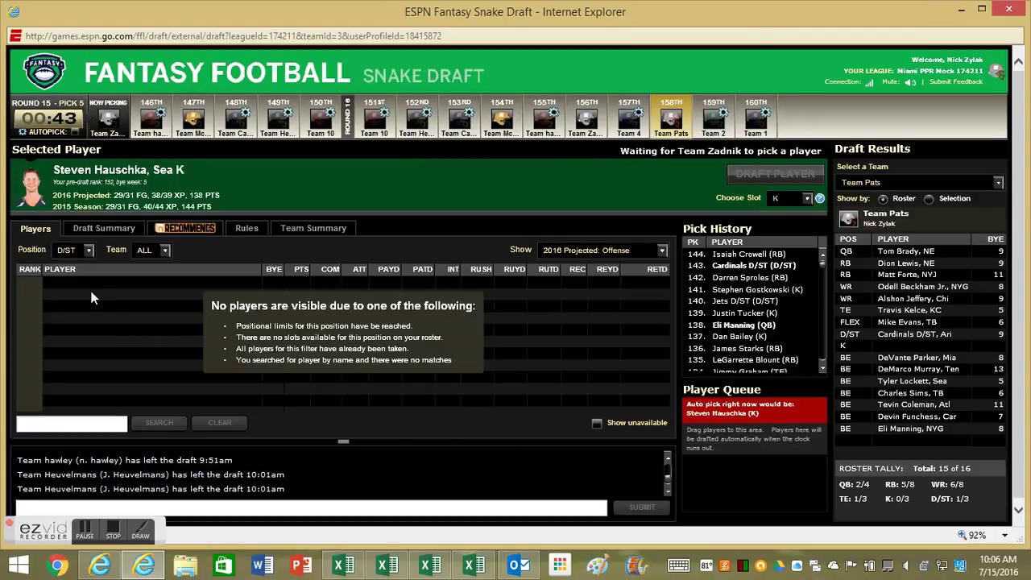
- List the available kickers and draft Matt Bryant into the K slot after checking the 2016 QB Rankings workbook in Excel
{"action": "left_click", "coordinate": [70, 251]}
{"action": "left_click", "coordinate": [66, 326]}
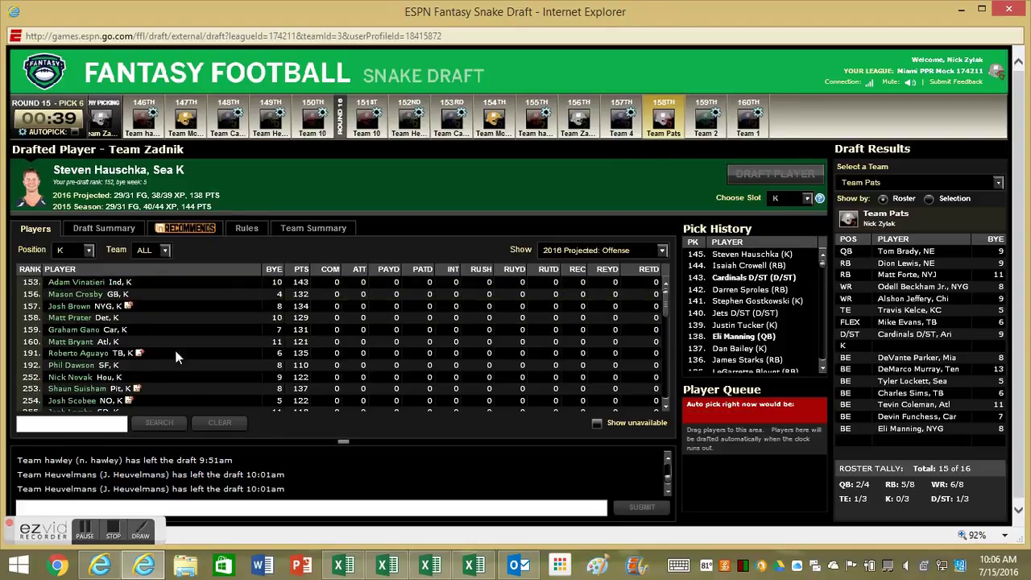
{"action": "left_click", "coordinate": [427, 568]}
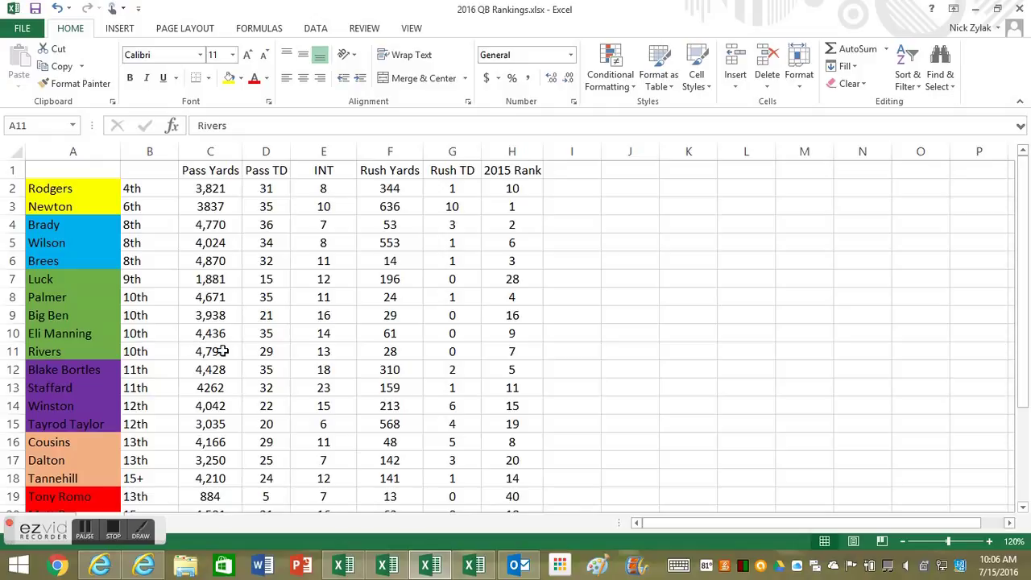
{"action": "left_click", "coordinate": [974, 9]}
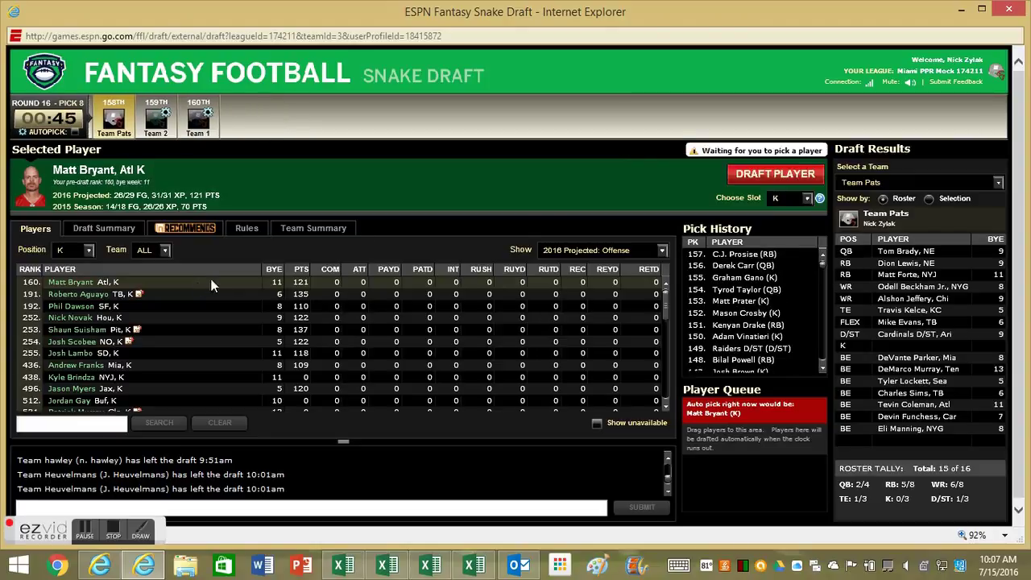
{"action": "left_click", "coordinate": [751, 175]}
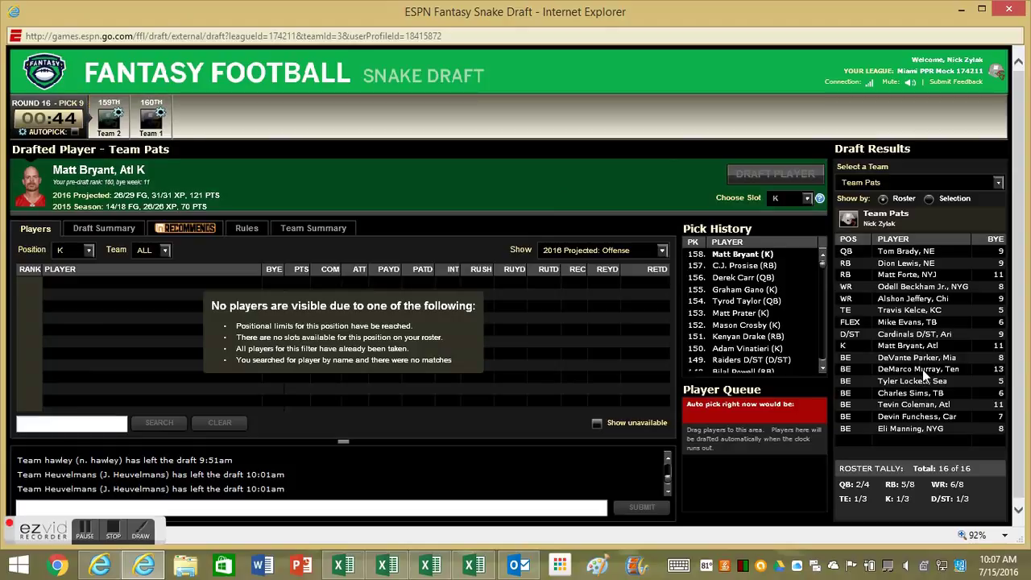